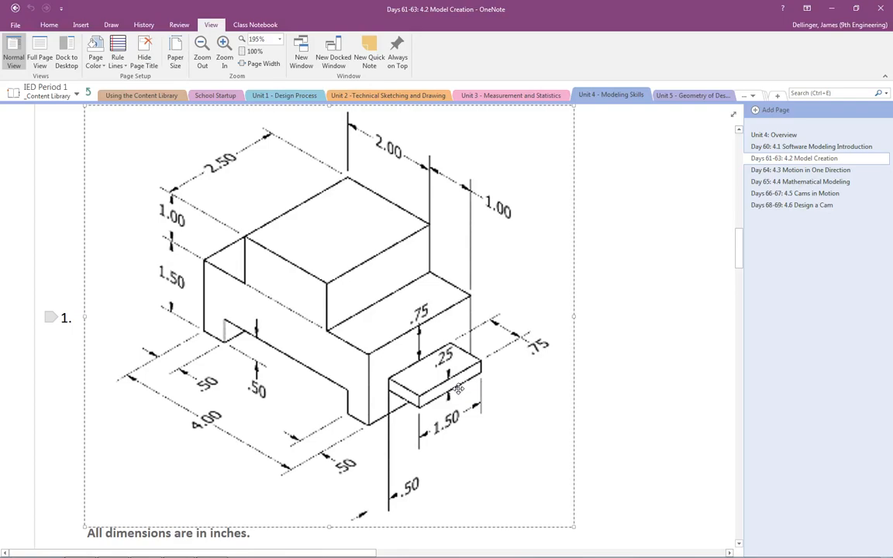
- Switch from the OneNote drawing to Inventor and start a 2D sketch on the front XY plane
{"action": "key", "text": "alt+Tab"}
{"action": "key", "text": "alt+Tab"}
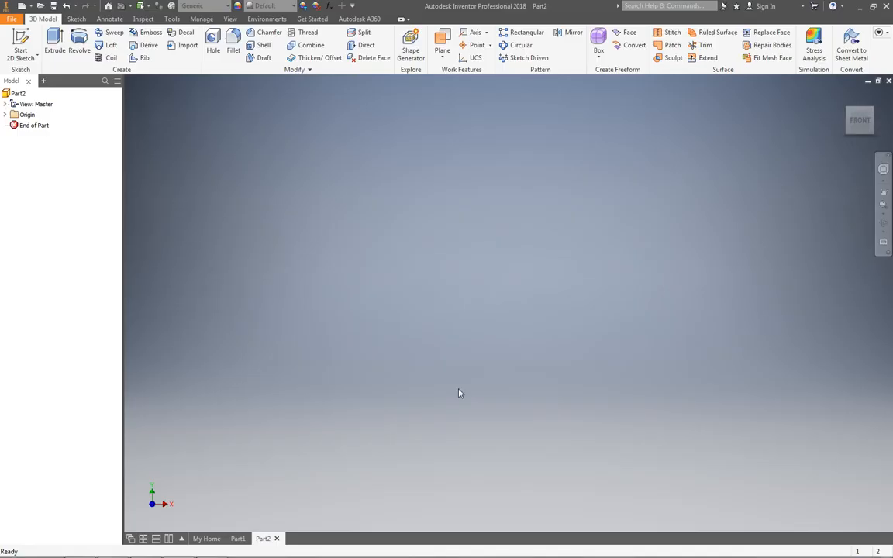
{"action": "left_click", "coordinate": [20, 43]}
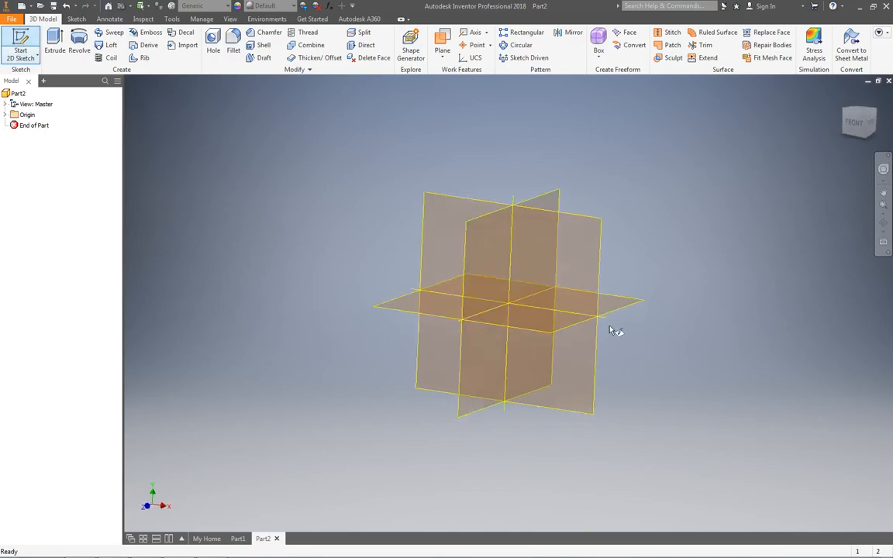
{"action": "left_click", "coordinate": [426, 148]}
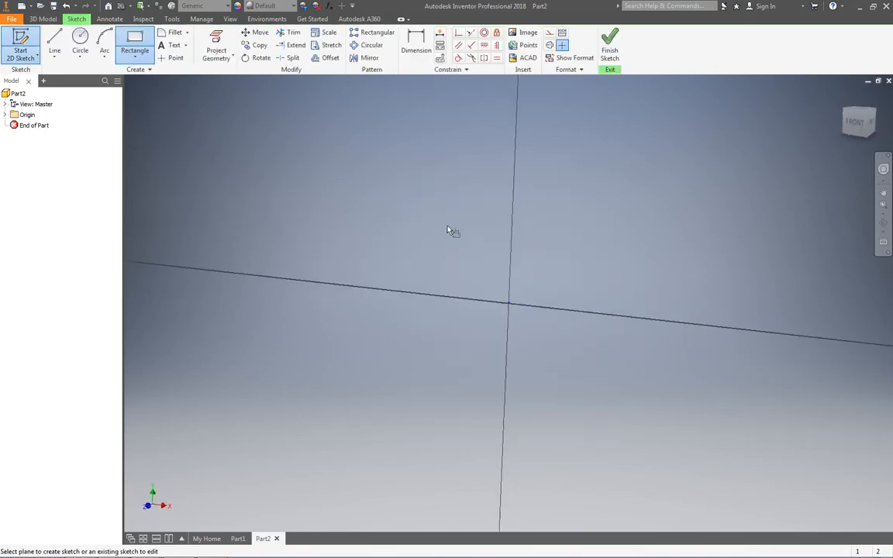
- Sketch the stepped outer outline from the origin with lines, about 1.28 in wide and 0.57 in high, ending at the base of its far side
{"action": "mouse_move", "coordinate": [558, 255]}
{"action": "middle_mouse_down"}
{"action": "mouse_move", "coordinate": [380, 333]}
{"action": "mouse_move", "coordinate": [381, 349]}
{"action": "middle_mouse_up"}
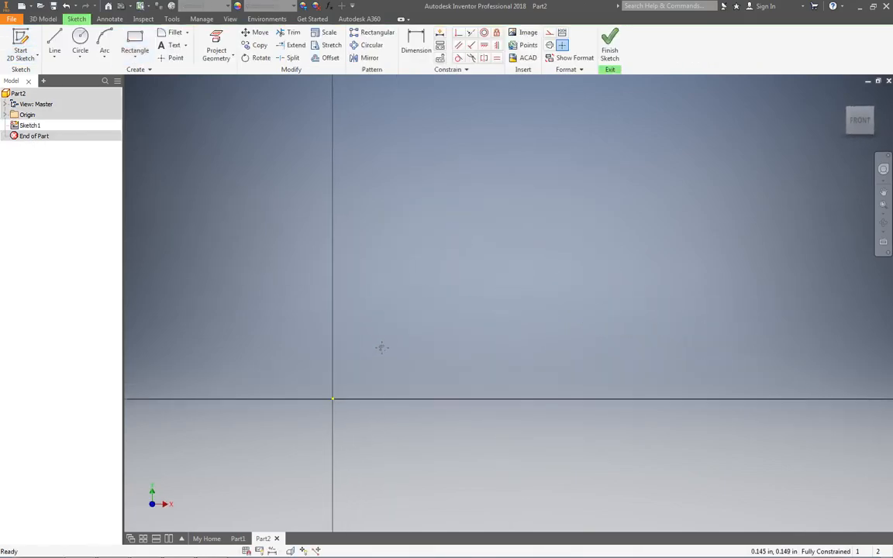
{"action": "left_click", "coordinate": [54, 40]}
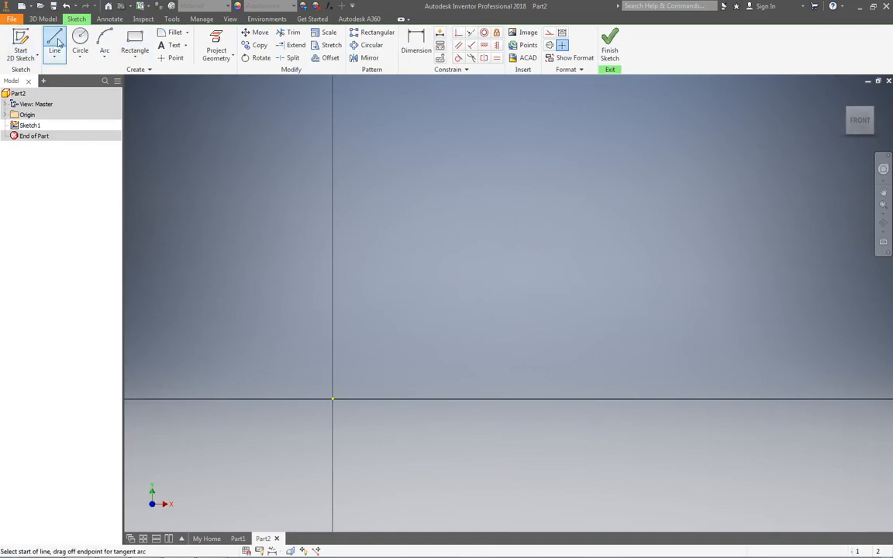
{"action": "left_click", "coordinate": [332, 400]}
{"action": "left_click", "coordinate": [333, 294]}
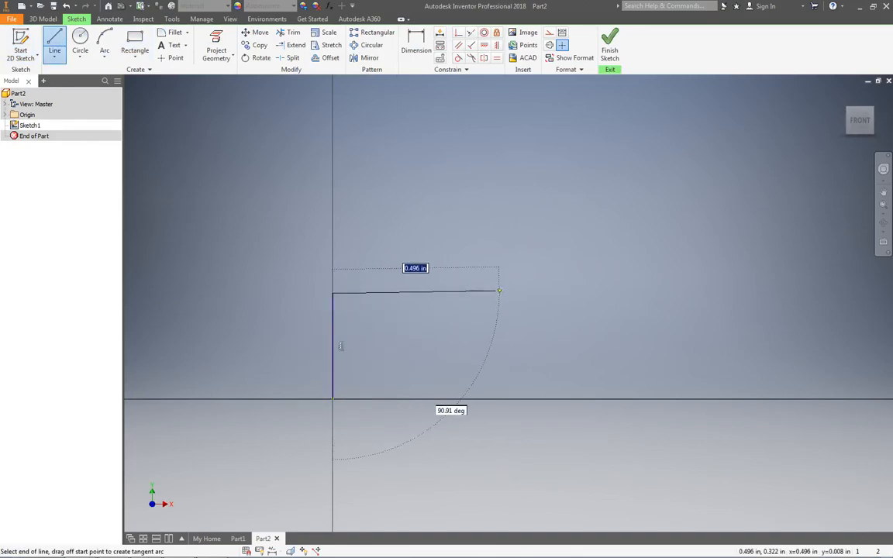
{"action": "left_click", "coordinate": [415, 294]}
{"action": "left_click", "coordinate": [415, 208]}
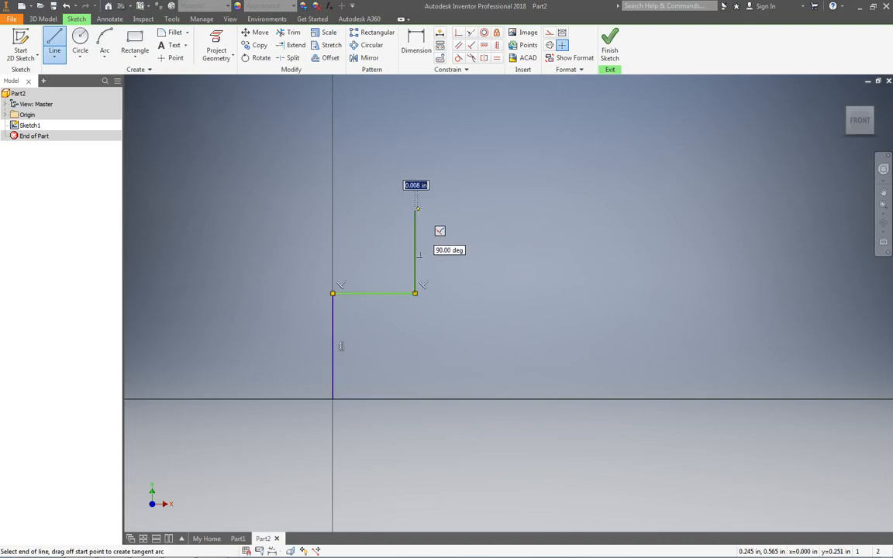
{"action": "left_click", "coordinate": [674, 208]}
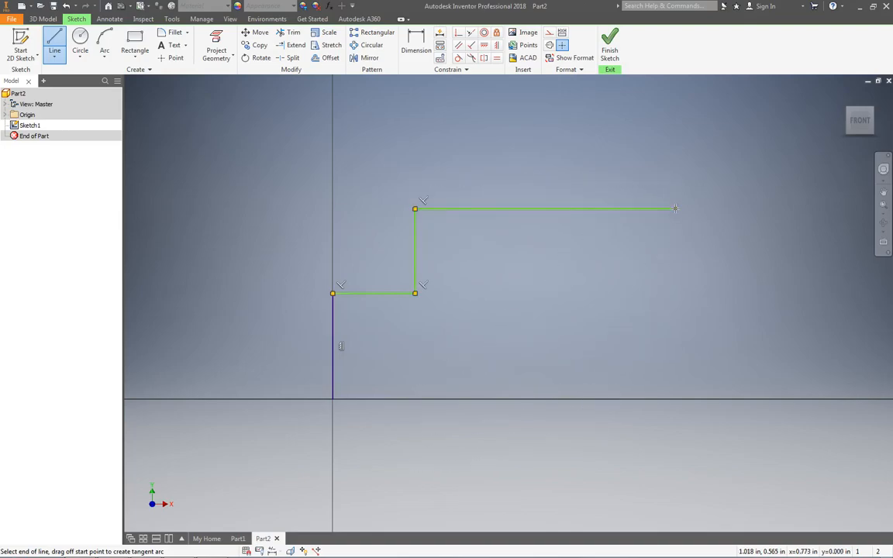
{"action": "left_click", "coordinate": [675, 293]}
{"action": "left_click", "coordinate": [763, 293]}
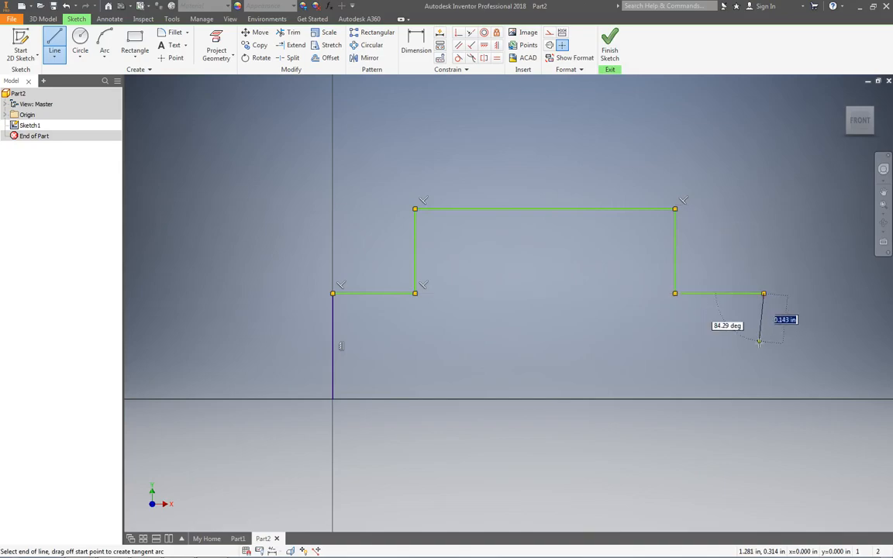
{"action": "left_click", "coordinate": [763, 399]}
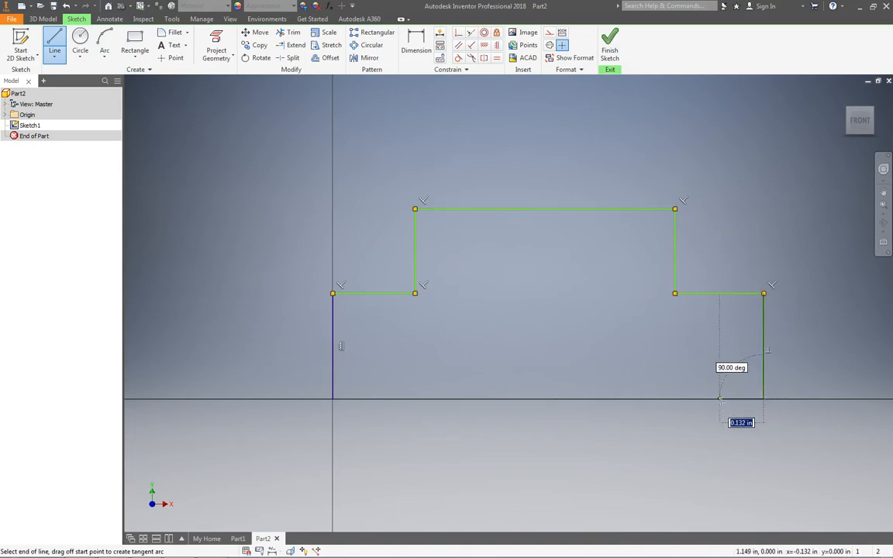
- Close the outline along the base at the origin, including a rectangular notch about 1.02 in wide and 0.11 in high
{"action": "left_click", "coordinate": [719, 362]}
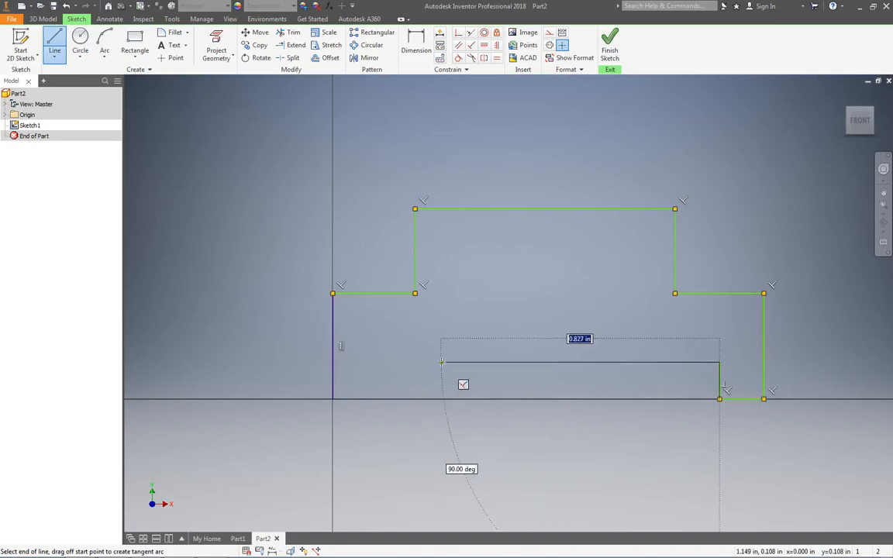
{"action": "left_click", "coordinate": [377, 362]}
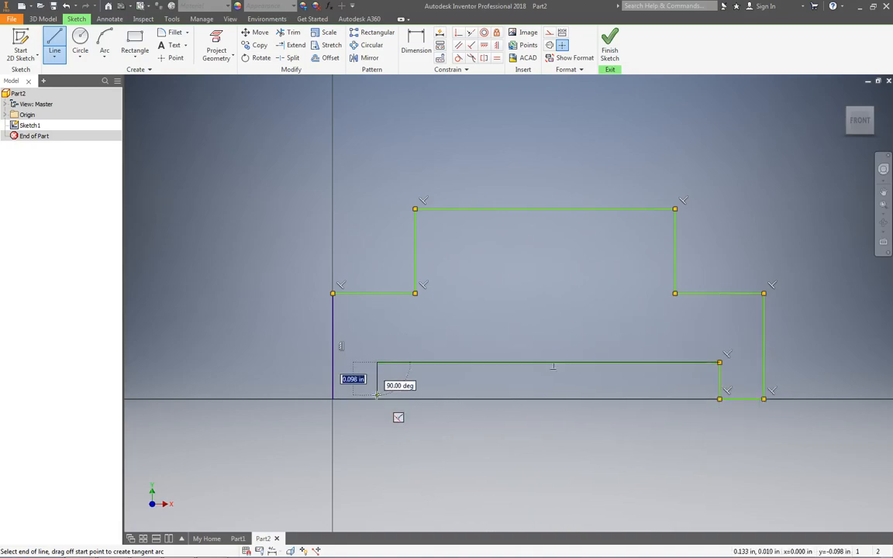
{"action": "left_click", "coordinate": [378, 399]}
{"action": "left_click", "coordinate": [333, 399]}
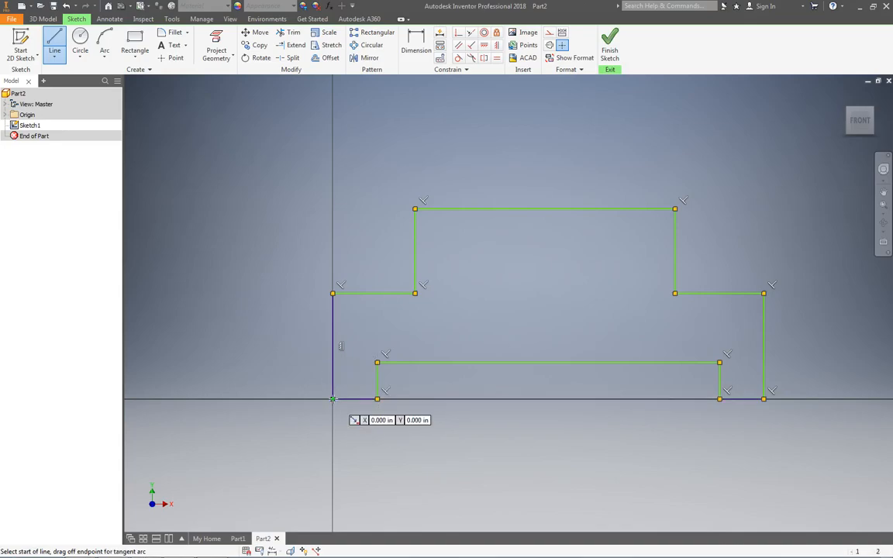
{"action": "key", "text": "Escape"}
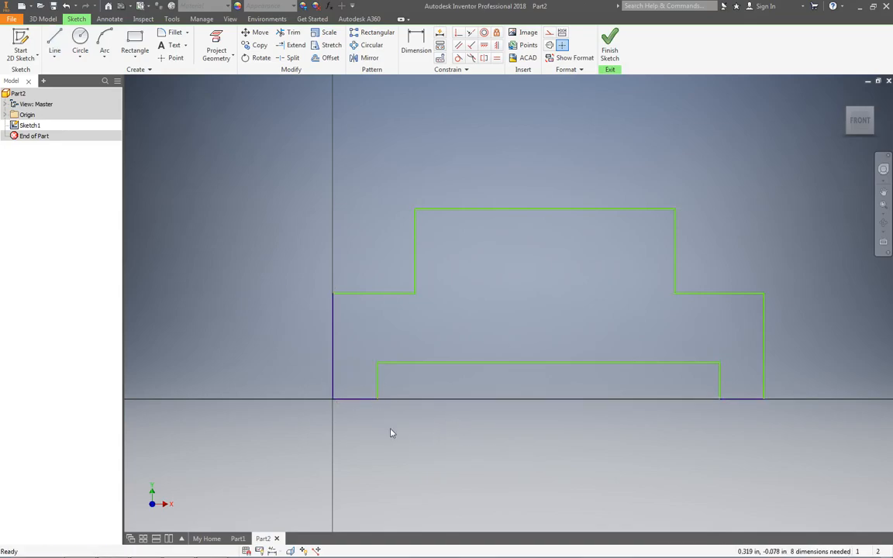
- Check the reference drawing in OneNote, return to Inventor and dimension the height of the profile's lower section as 1.5 in
{"action": "key", "text": "alt+Tab"}
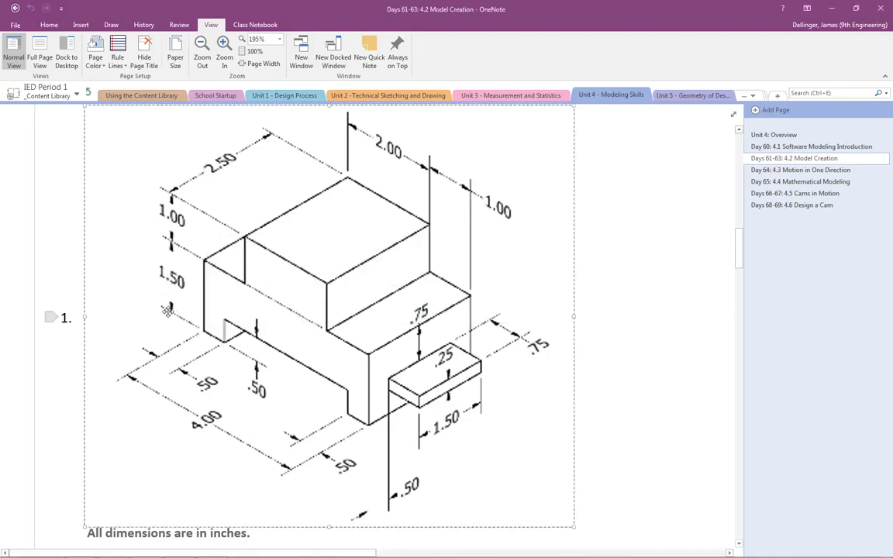
{"action": "key", "text": "alt+Tab"}
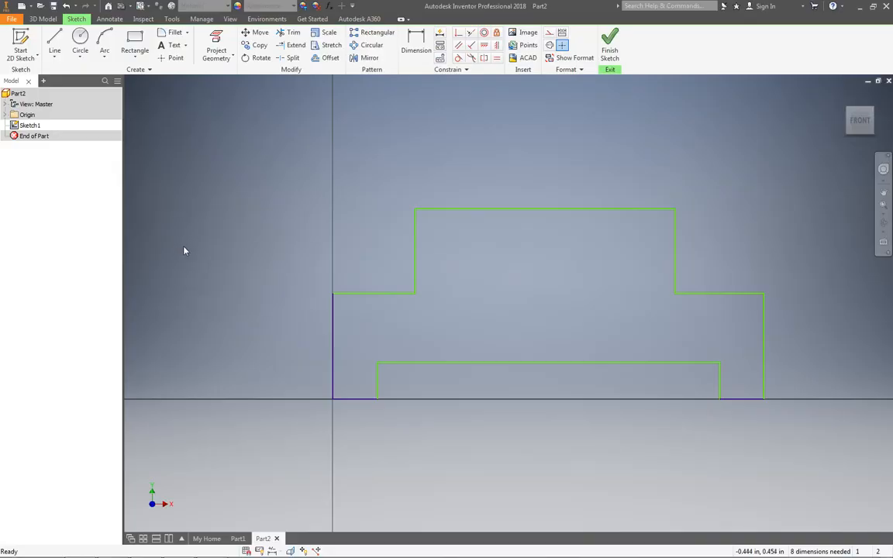
{"action": "key", "text": "d"}
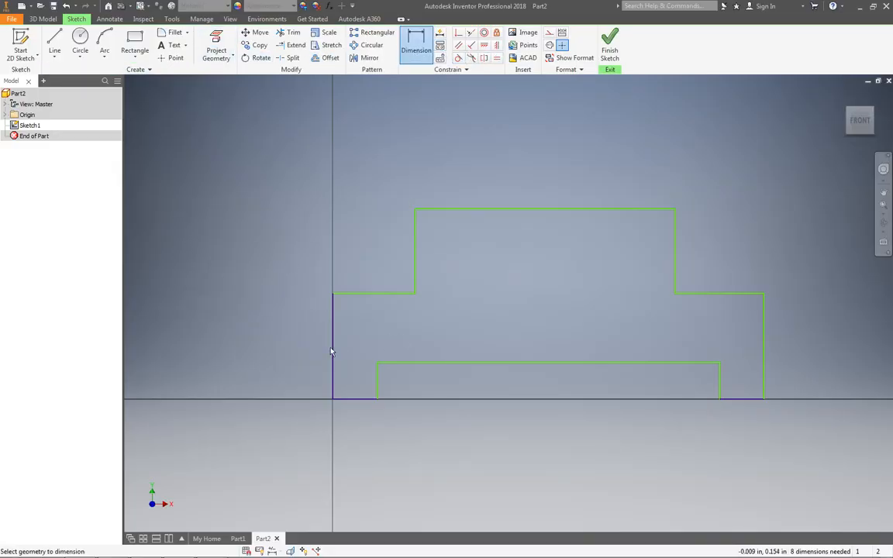
{"action": "left_click", "coordinate": [359, 400]}
{"action": "left_click", "coordinate": [365, 293]}
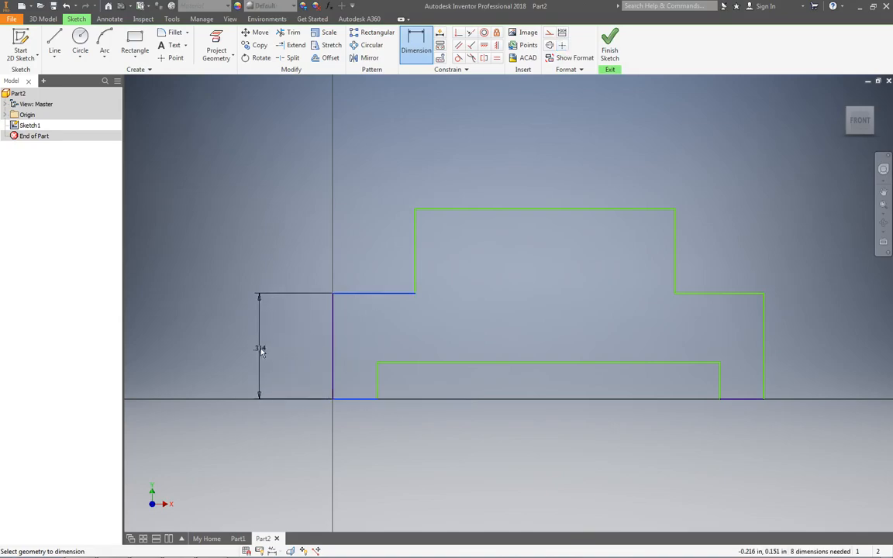
{"action": "left_click", "coordinate": [259, 351]}
{"action": "type", "text": "1.5"}
{"action": "key", "text": "Return"}
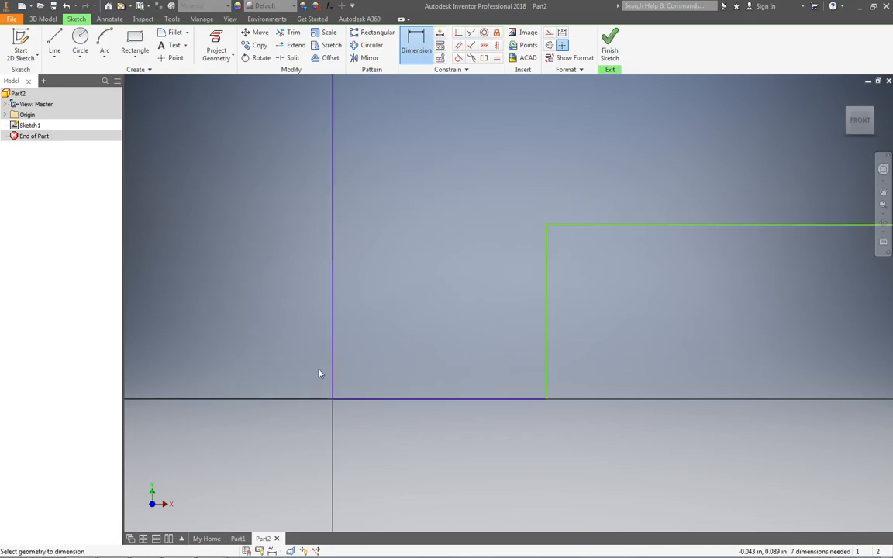
- Dimension the height of the raised upper block as 1 in
{"action": "scroll", "coordinate": [637, 377], "scroll_direction": "up", "scroll_amount": 4}
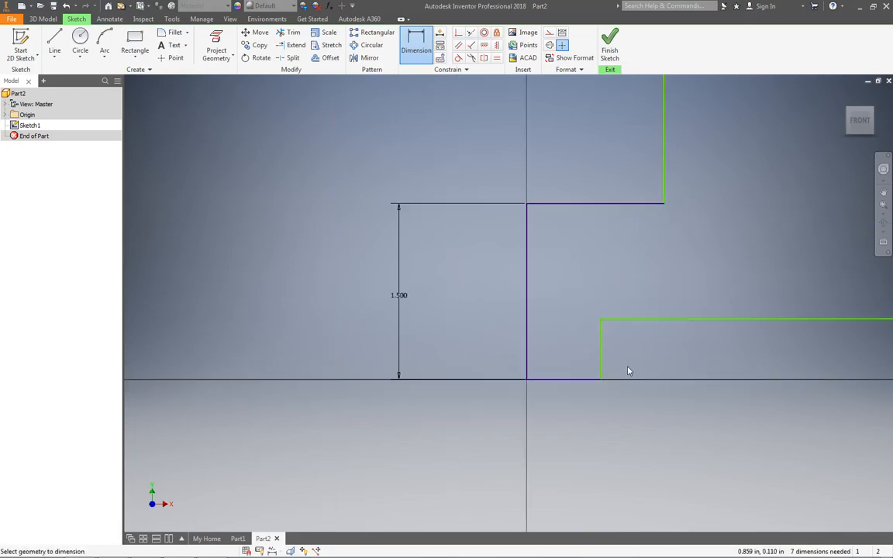
{"action": "scroll", "coordinate": [683, 310], "scroll_direction": "up", "scroll_amount": 4}
{"action": "middle_click_drag", "start_coordinate": [774, 296], "coordinate": [505, 331]}
{"action": "scroll", "coordinate": [521, 311], "scroll_direction": "down", "scroll_amount": 4}
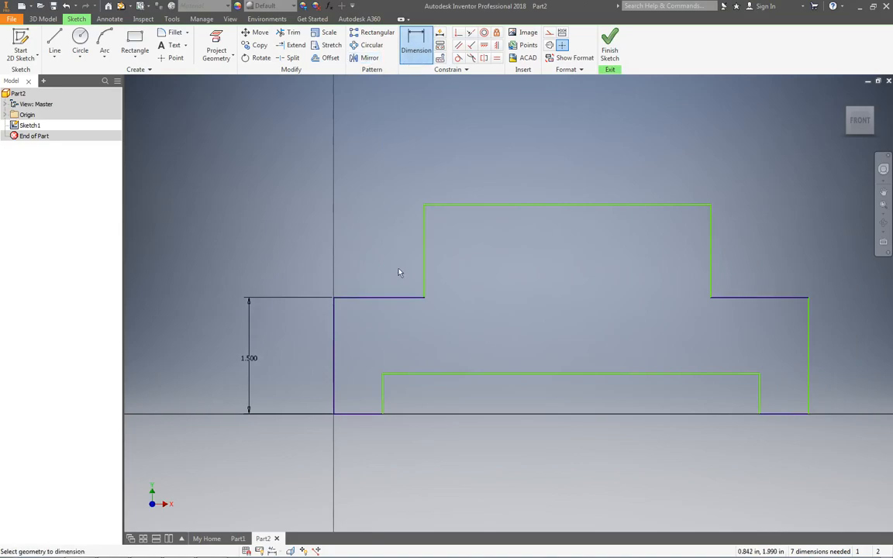
{"action": "left_click", "coordinate": [425, 259]}
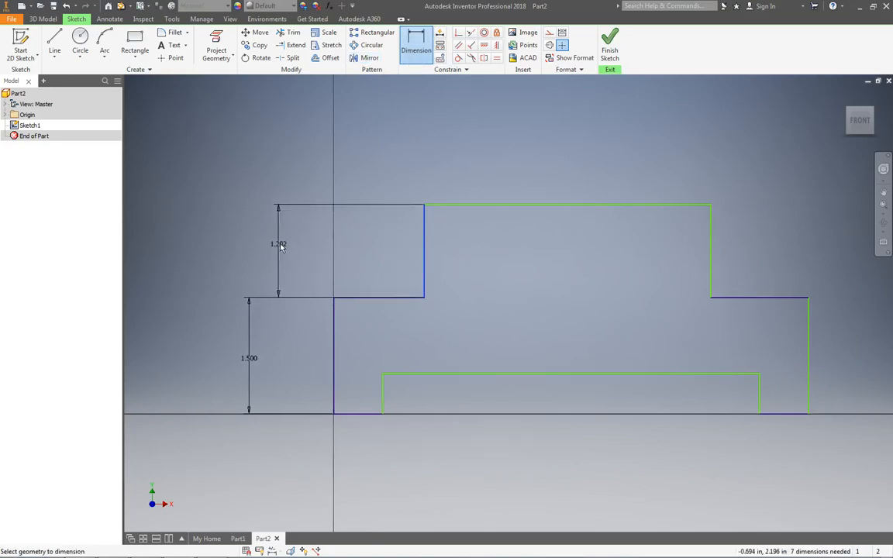
{"action": "left_click", "coordinate": [250, 250]}
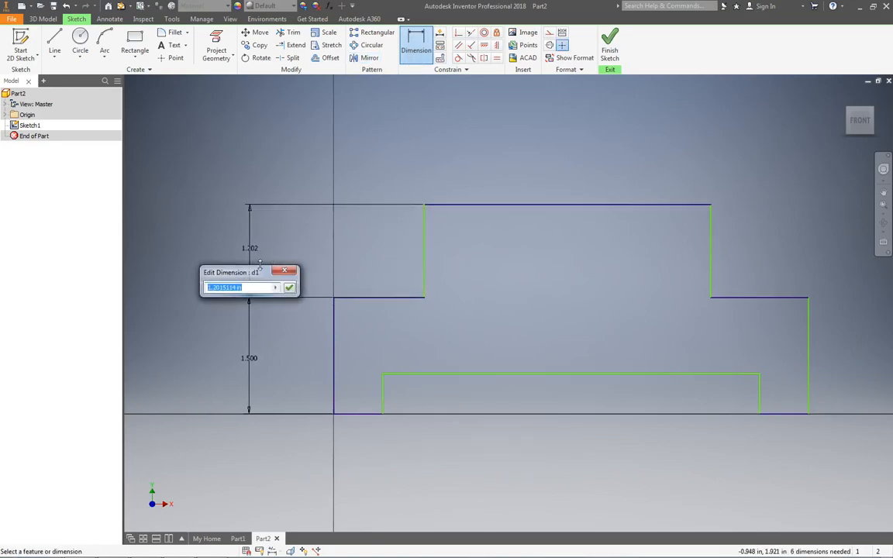
{"action": "type", "text": "1"}
{"action": "key", "text": "Return"}
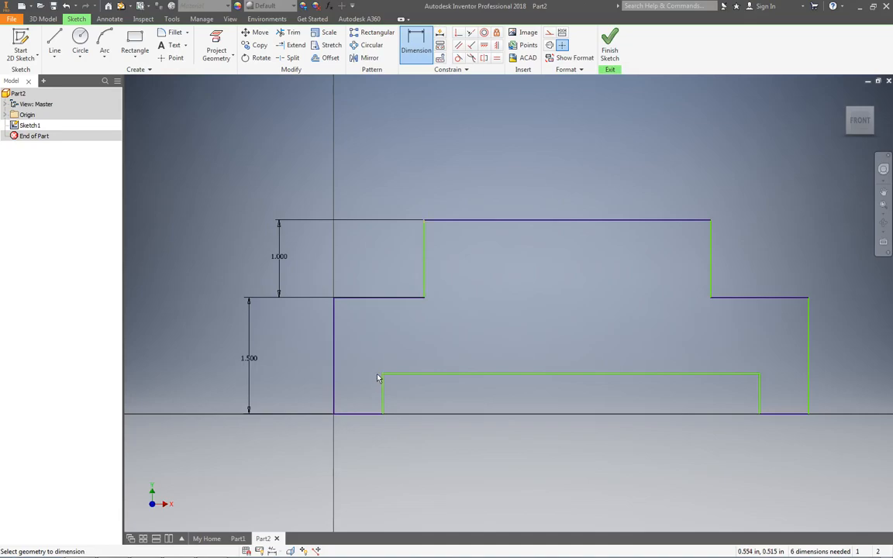
- Consult the OneNote drawing, return to Inventor and dimension the width between the upper block's vertical edges as 2 in
{"action": "key", "text": "alt+Tab"}
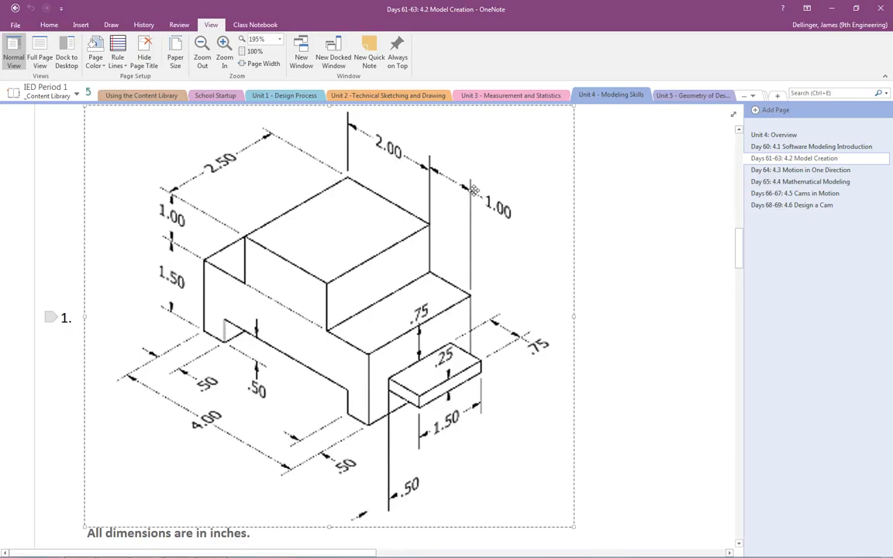
{"action": "key", "text": "alt+Tab"}
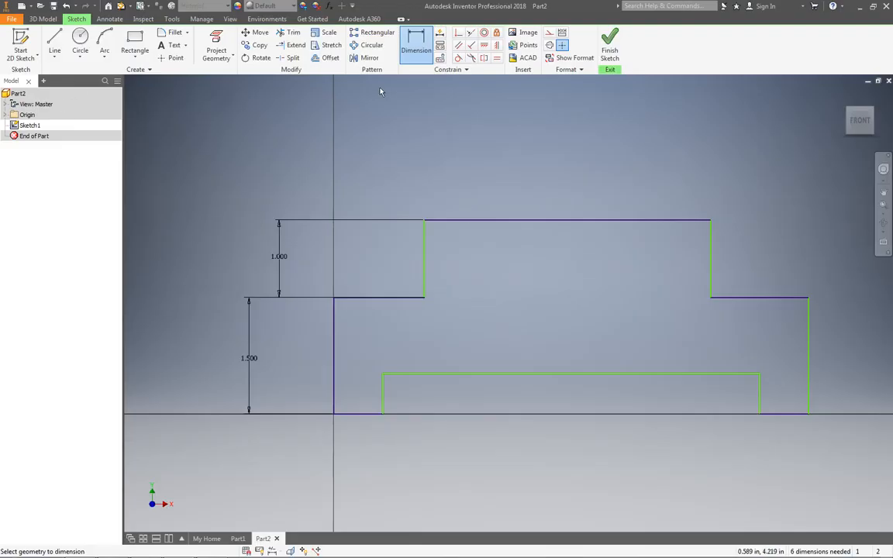
{"action": "left_click", "coordinate": [423, 259]}
{"action": "left_click", "coordinate": [713, 257]}
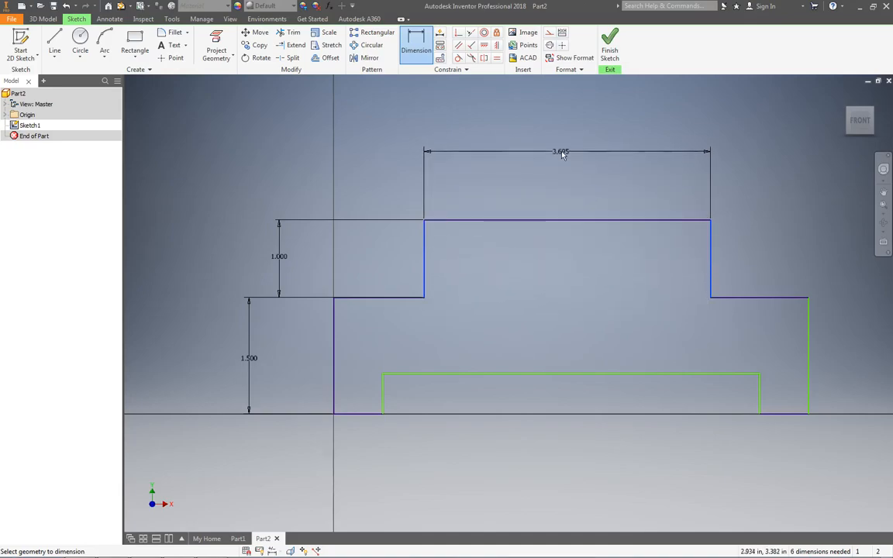
{"action": "left_click", "coordinate": [562, 153]}
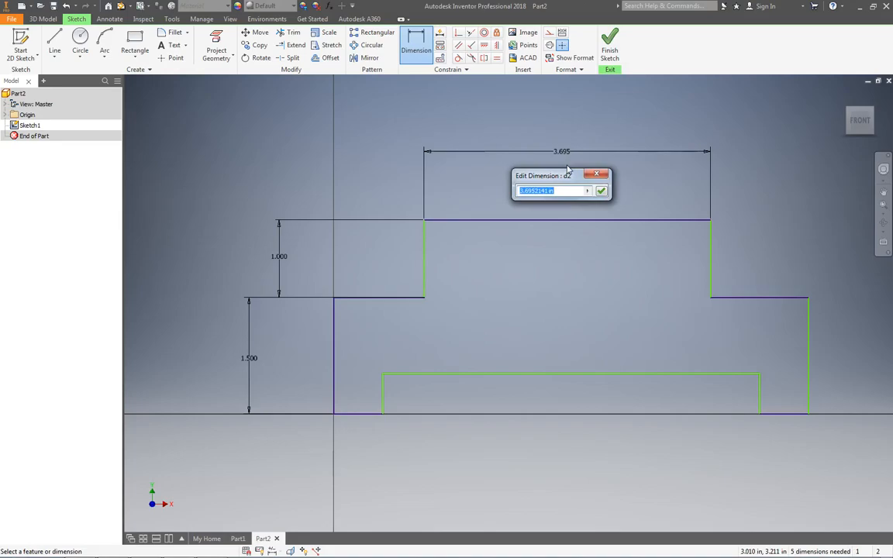
{"action": "type", "text": "2"}
{"action": "key", "text": "Return"}
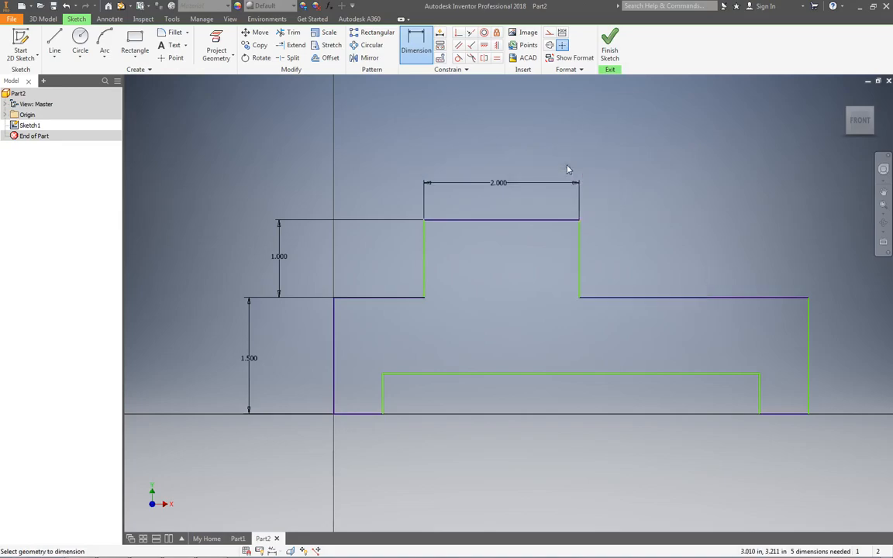
- Dimension the horizontal shoulder edge to the right of the upper block as 1 in
{"action": "left_click", "coordinate": [710, 298]}
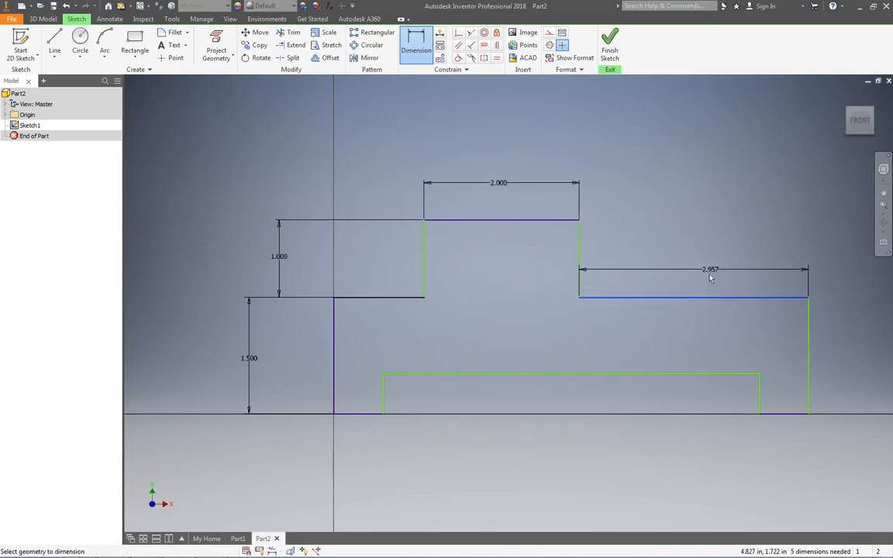
{"action": "left_click", "coordinate": [705, 190]}
{"action": "type", "text": "1"}
{"action": "key", "text": "Return"}
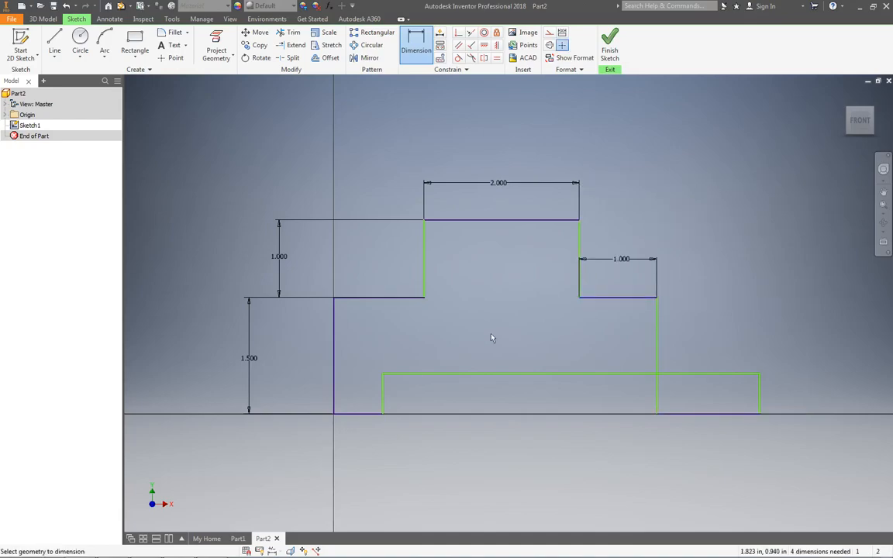
- Consult the OneNote drawing, return to Inventor and dimension the overall width between the profile's outer vertical edges as 4 in
{"action": "key", "text": "alt+Tab"}
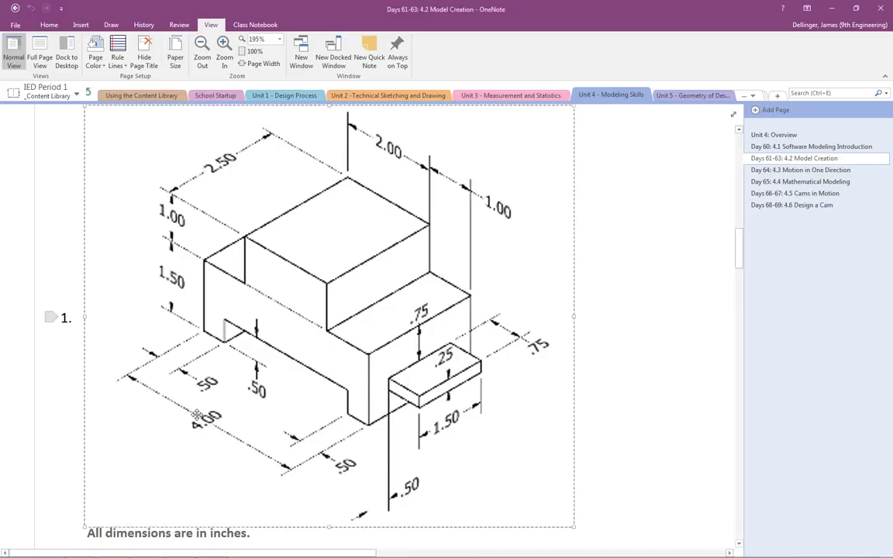
{"action": "key", "text": "alt+Tab"}
{"action": "left_click", "coordinate": [247, 400]}
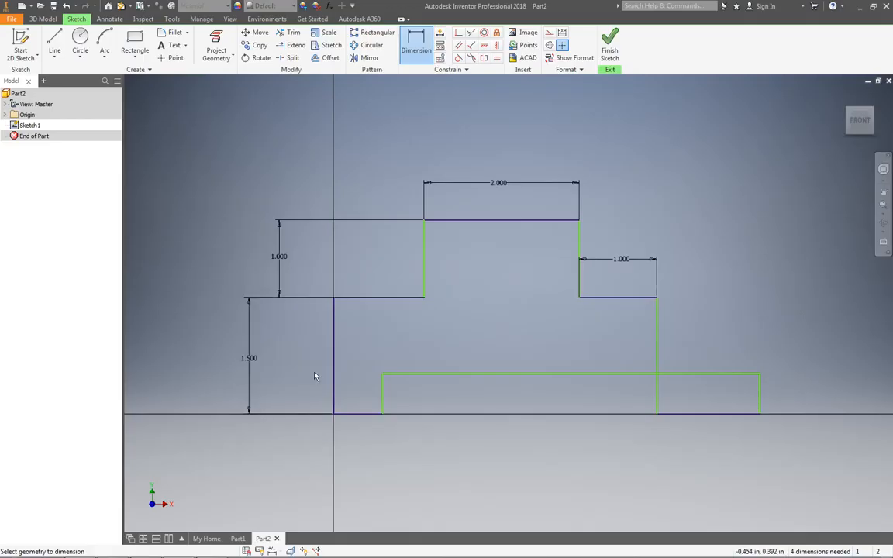
{"action": "left_click", "coordinate": [335, 337]}
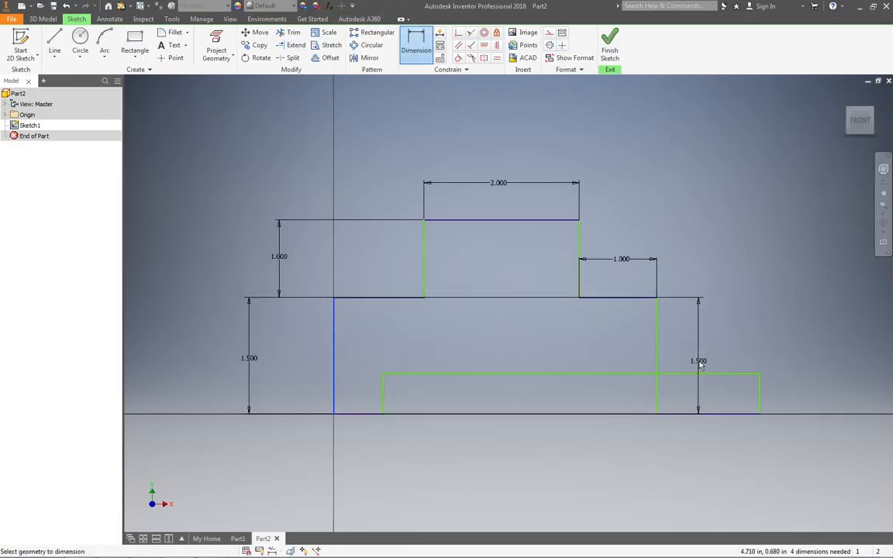
{"action": "left_click", "coordinate": [660, 358]}
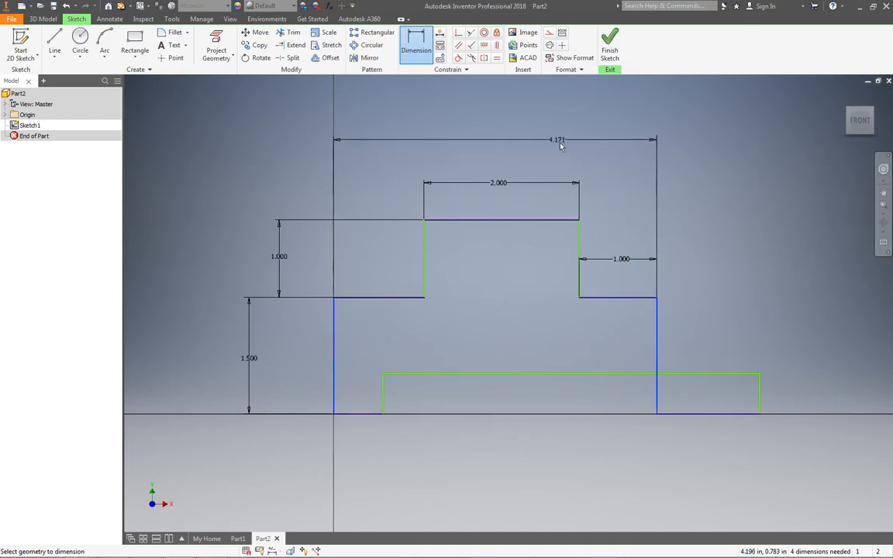
{"action": "left_click", "coordinate": [506, 125]}
{"action": "type", "text": "4"}
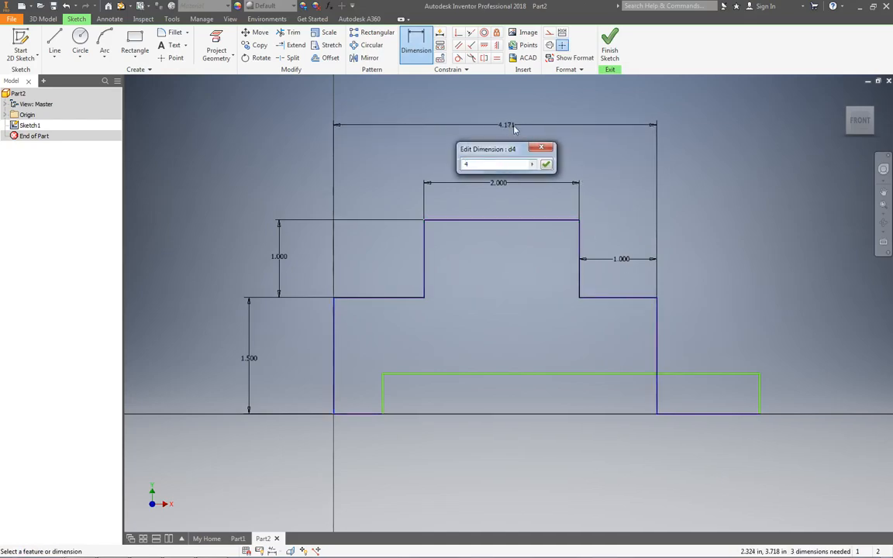
{"action": "key", "text": "Return"}
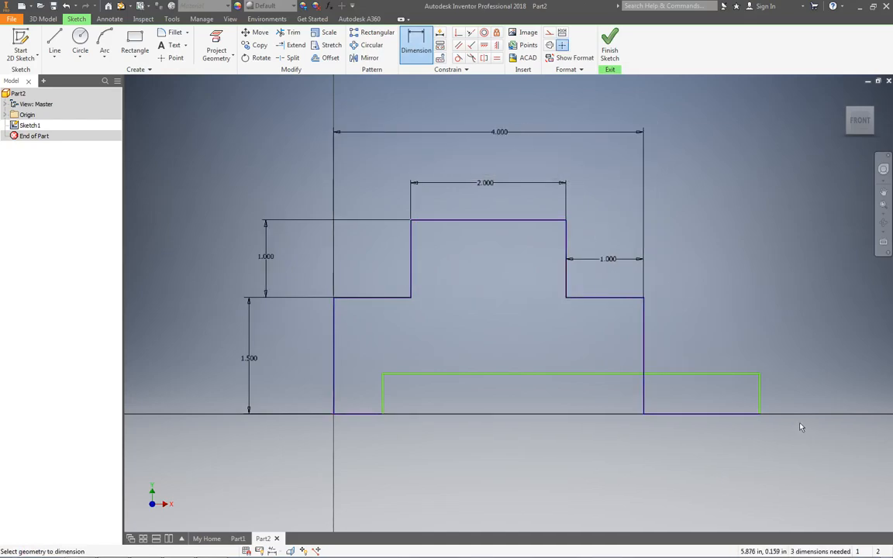
- Pull the bottom notch's right vertical edge inward so that the notch lies within the profile's outer edges
{"action": "key", "text": "Escape"}
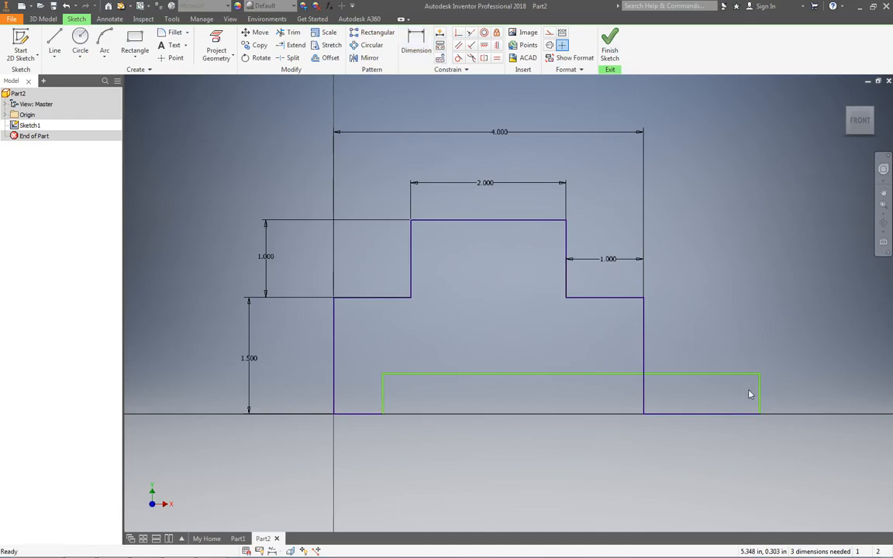
{"action": "left_click_drag", "start_coordinate": [760, 398], "coordinate": [514, 386]}
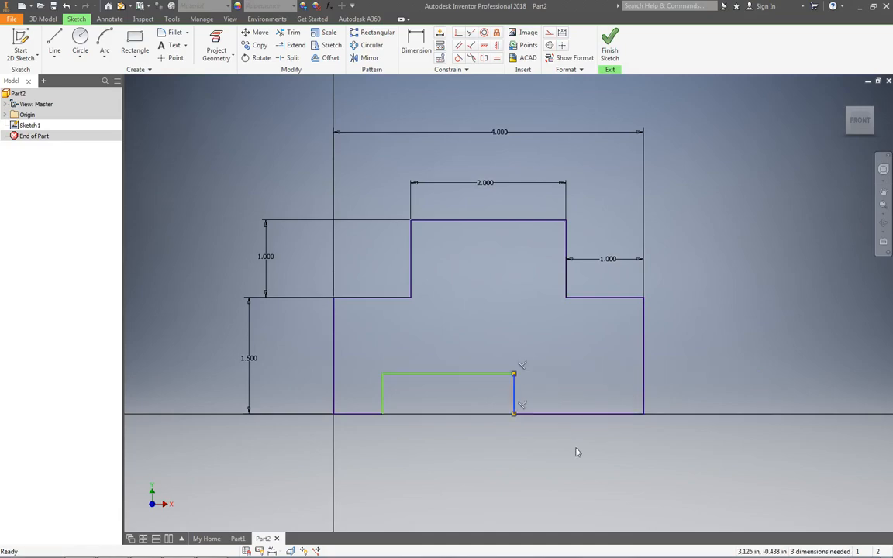
{"action": "left_click", "coordinate": [576, 449]}
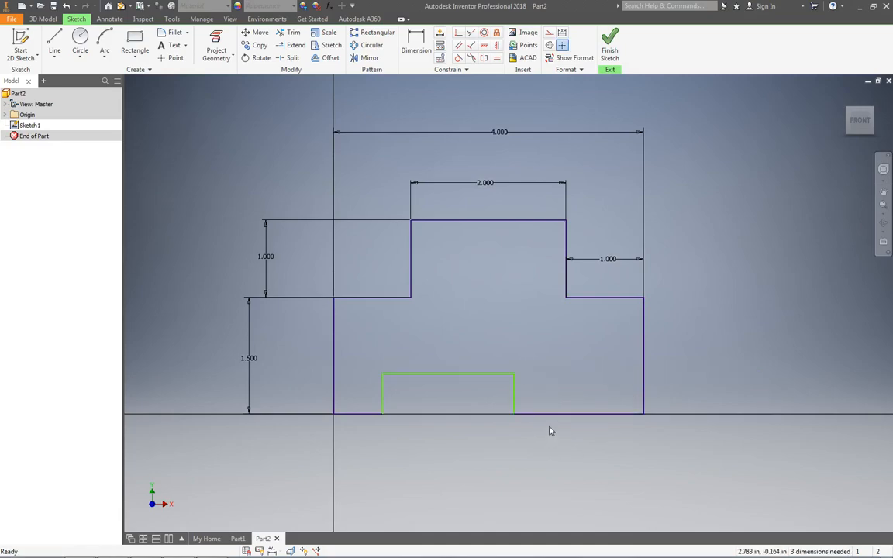
- Check the OneNote drawing, return to Inventor and dimension the width of the profile's left leg as 0.5 in
{"action": "key", "text": "alt+Tab"}
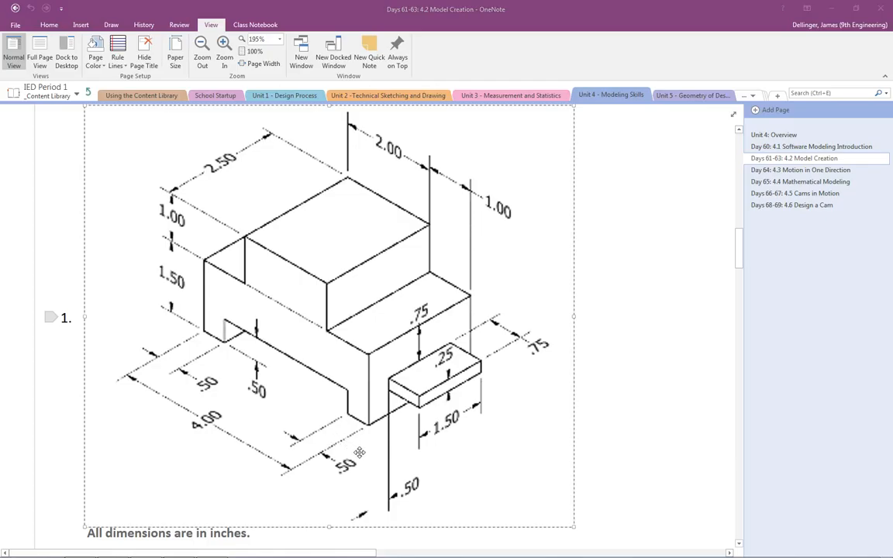
{"action": "key", "text": "alt+Tab"}
{"action": "left_click", "coordinate": [416, 40]}
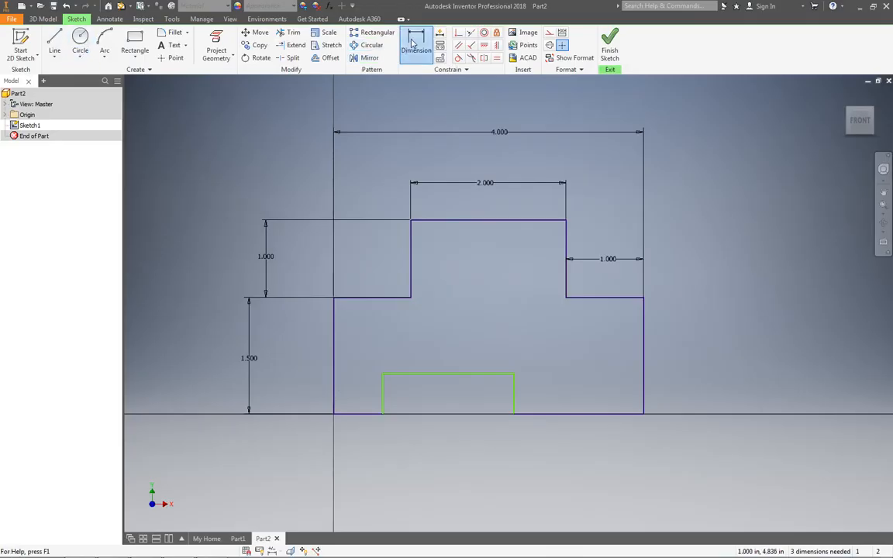
{"action": "left_click", "coordinate": [383, 399]}
{"action": "left_click", "coordinate": [363, 438]}
{"action": "type", "text": ".5"}
{"action": "key", "text": "Return"}
- Dimension the width of the right leg, between the notch edge and the outer edge, as 0.5 in
{"action": "left_click", "coordinate": [514, 389]}
{"action": "left_click", "coordinate": [643, 397]}
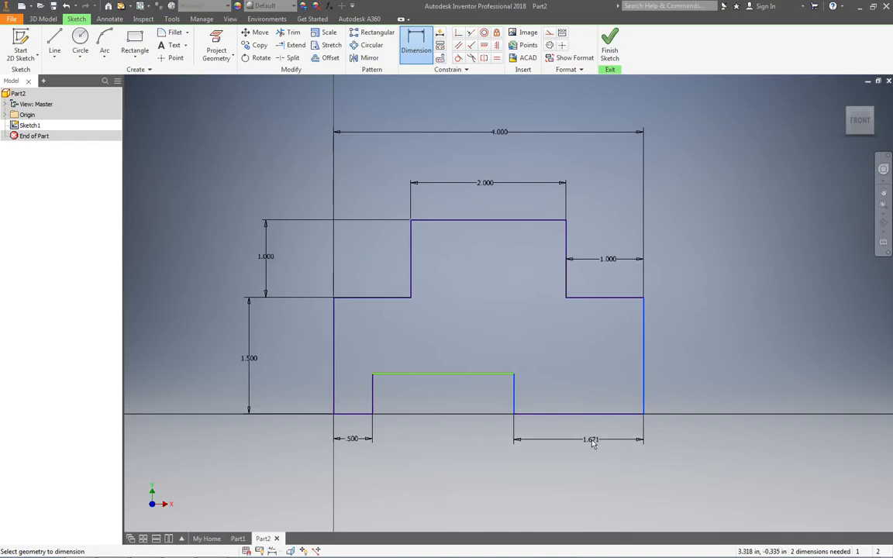
{"action": "left_click", "coordinate": [592, 443]}
{"action": "type", "text": ".5"}
{"action": "key", "text": "Return"}
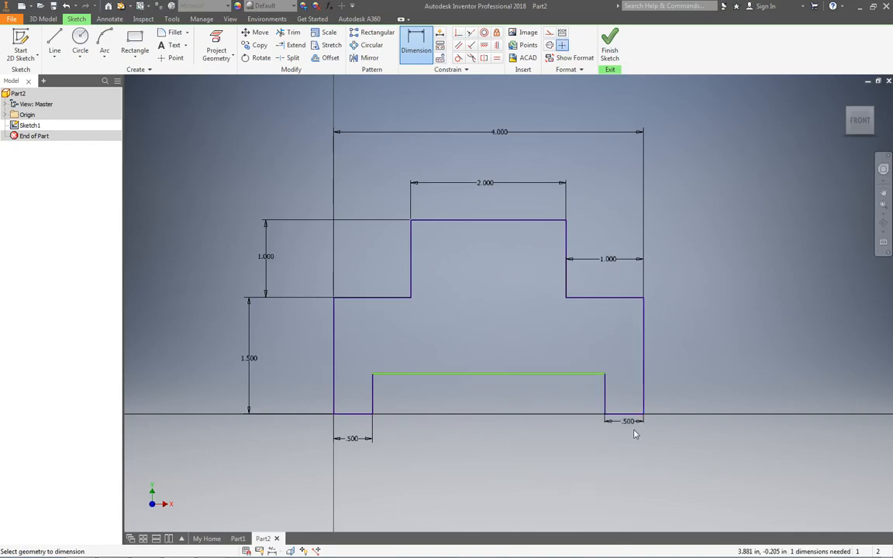
- Dimension the height of the bottom notch as 0.5 in and finish the profile sketch
{"action": "left_click", "coordinate": [606, 396]}
{"action": "left_click", "coordinate": [581, 397]}
{"action": "type", "text": ".5"}
{"action": "key", "text": "Return"}
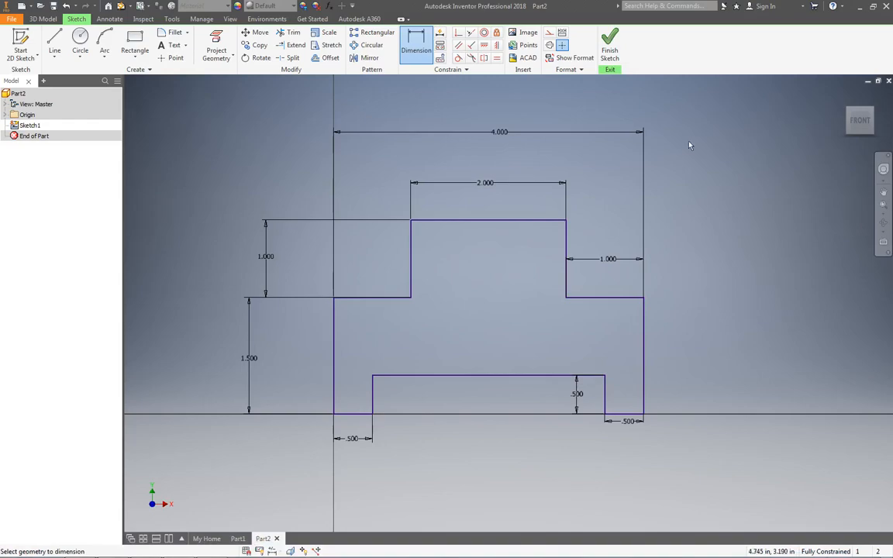
{"action": "left_click", "coordinate": [610, 48]}
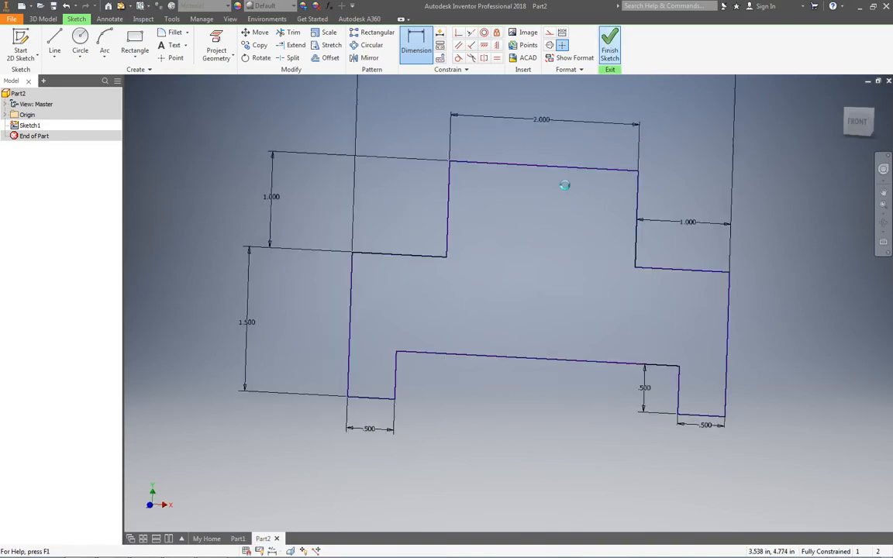
- Check the block's depth in the OneNote drawing, return to Inventor and extrude the profile 2.5 in
{"action": "middle_click_drag", "start_coordinate": [554, 238], "coordinate": [479, 293]}
{"action": "key", "text": "alt+Tab"}
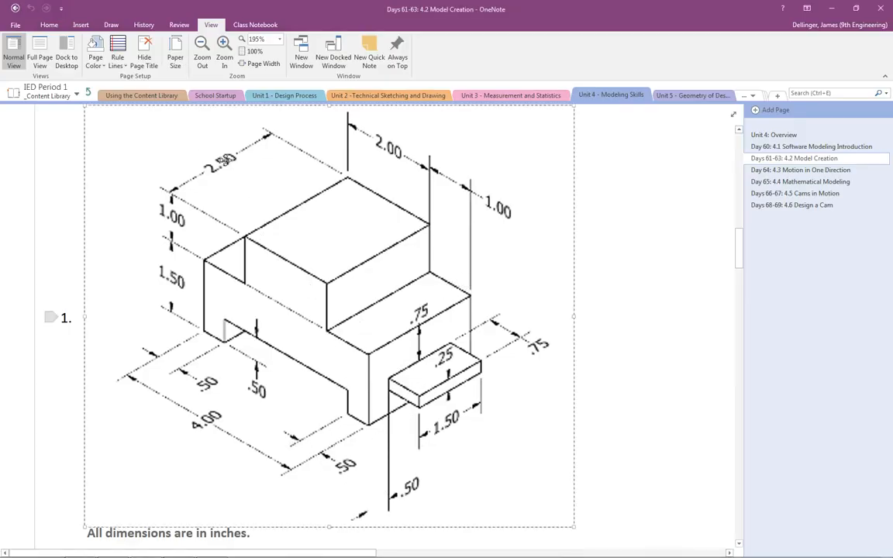
{"action": "key", "text": "alt+Tab"}
{"action": "left_click", "coordinate": [54, 40]}
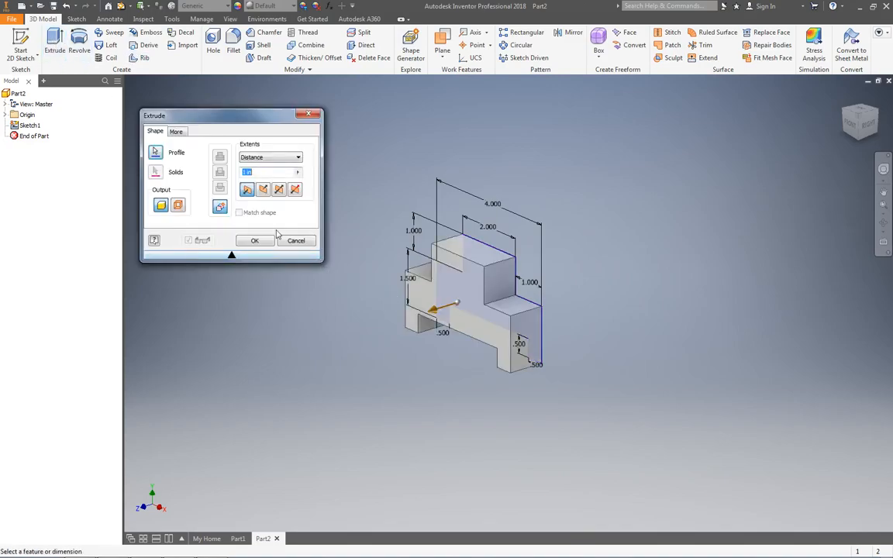
{"action": "type", "text": "2.5"}
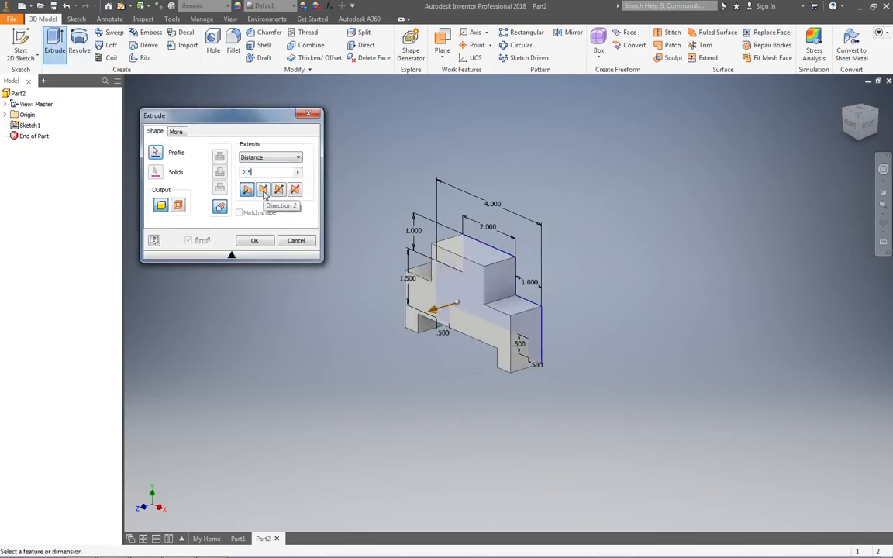
{"action": "key", "text": "Return"}
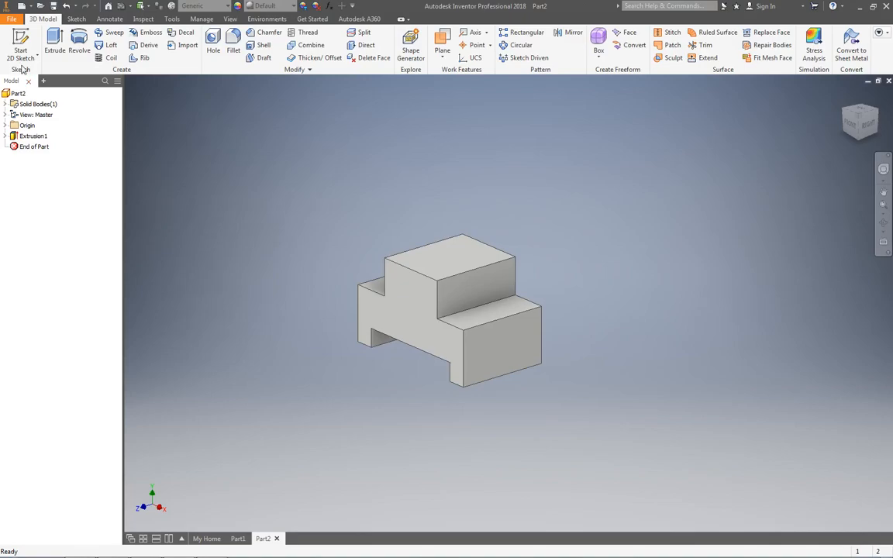
- Start a new sketch on the block's right end face and check the projecting tab in the OneNote drawing before returning to Inventor
{"action": "left_click", "coordinate": [514, 346]}
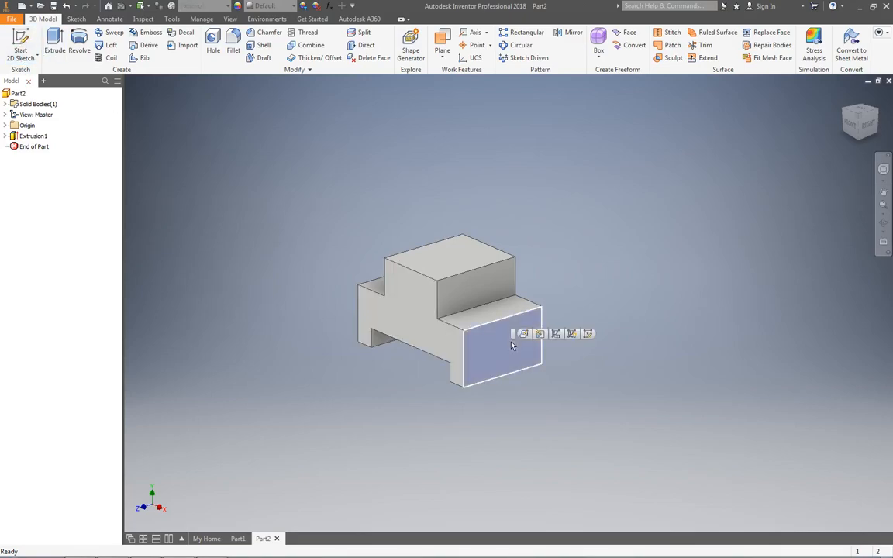
{"action": "left_click", "coordinate": [589, 334]}
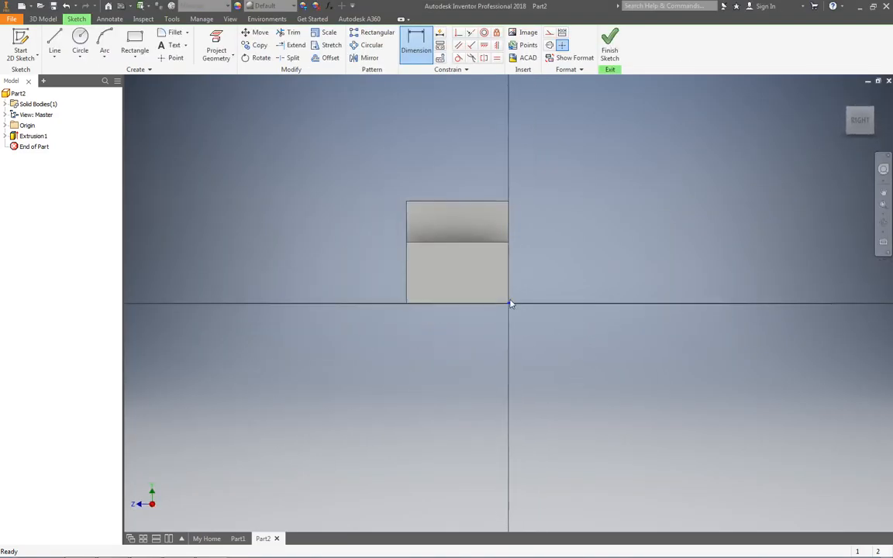
{"action": "scroll", "coordinate": [415, 265], "scroll_direction": "down", "scroll_amount": 4}
{"action": "middle_click_drag", "start_coordinate": [467, 255], "coordinate": [467, 317]}
{"action": "key", "text": "alt+Tab"}
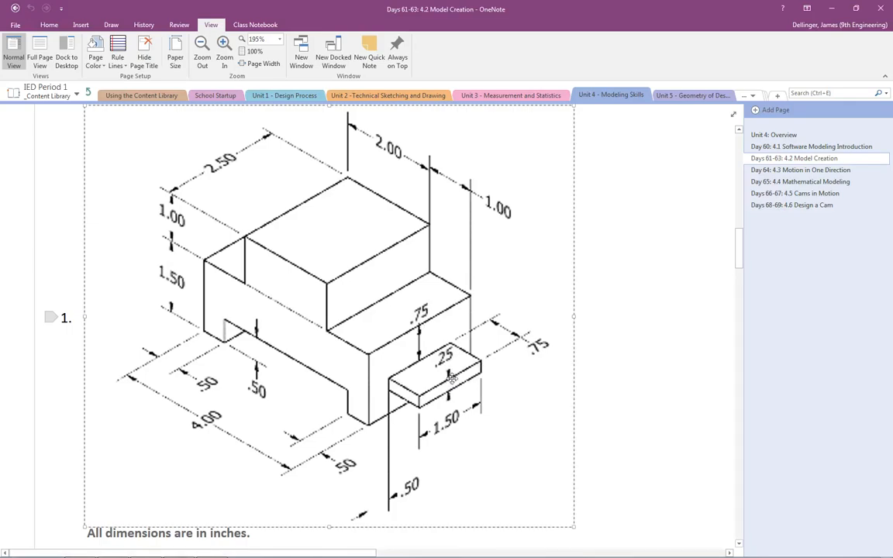
{"action": "key", "text": "alt+Tab"}
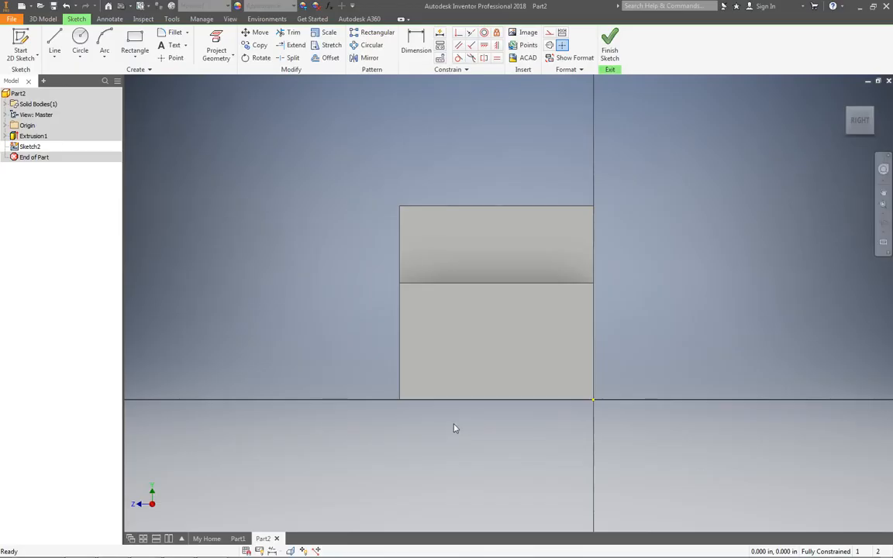
- Sketch a horizontal rectangle about 1.6 in by 0.24 in on the lower section of the right end face
{"action": "left_click", "coordinate": [135, 43]}
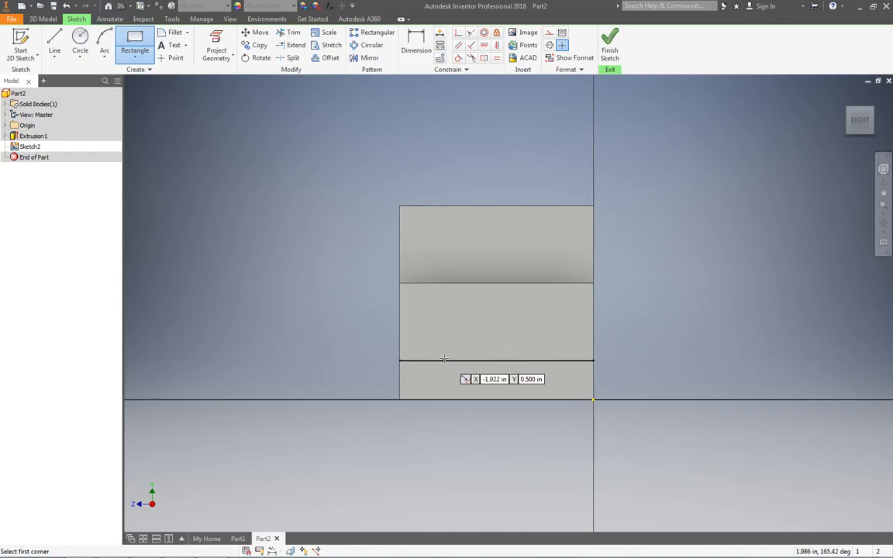
{"action": "mouse_move", "coordinate": [444, 358]}
{"action": "middle_mouse_down"}
{"action": "mouse_move", "coordinate": [530, 364]}
{"action": "mouse_move", "coordinate": [504, 363]}
{"action": "middle_mouse_up"}
{"action": "key", "text": "Caps_Lock"}
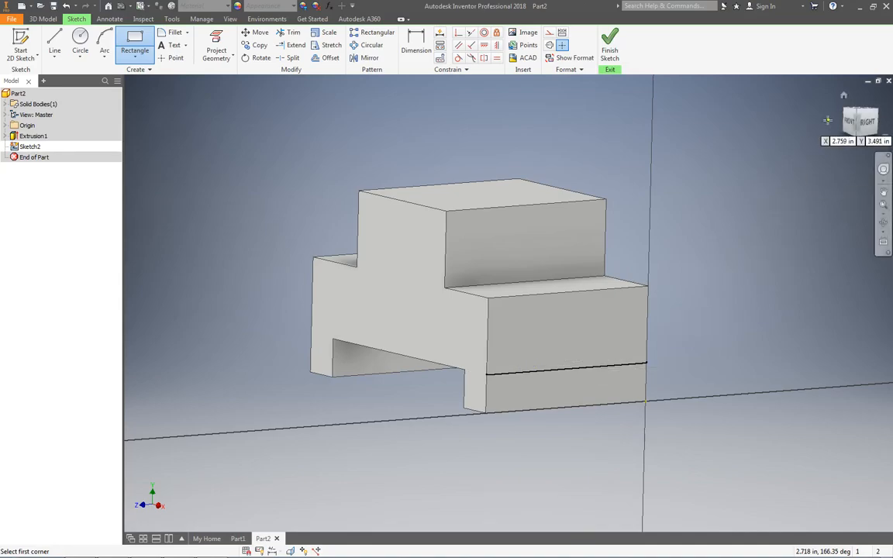
{"action": "left_click", "coordinate": [867, 124]}
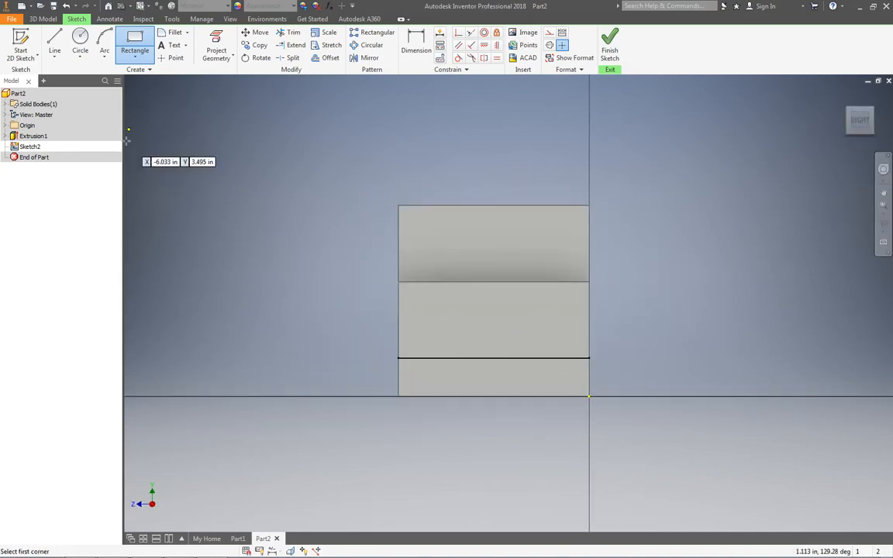
{"action": "left_click", "coordinate": [134, 37]}
{"action": "left_click", "coordinate": [434, 305]}
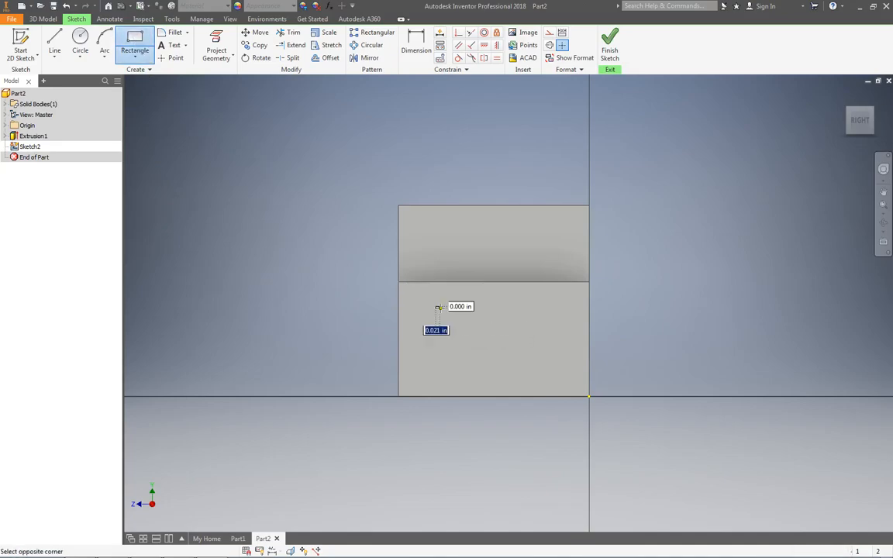
{"action": "left_click", "coordinate": [556, 326]}
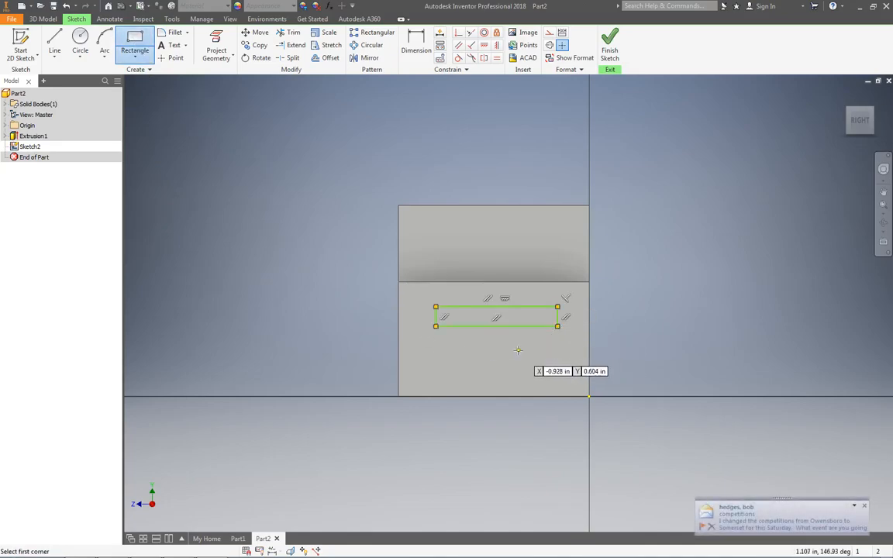
{"action": "key", "text": "Escape"}
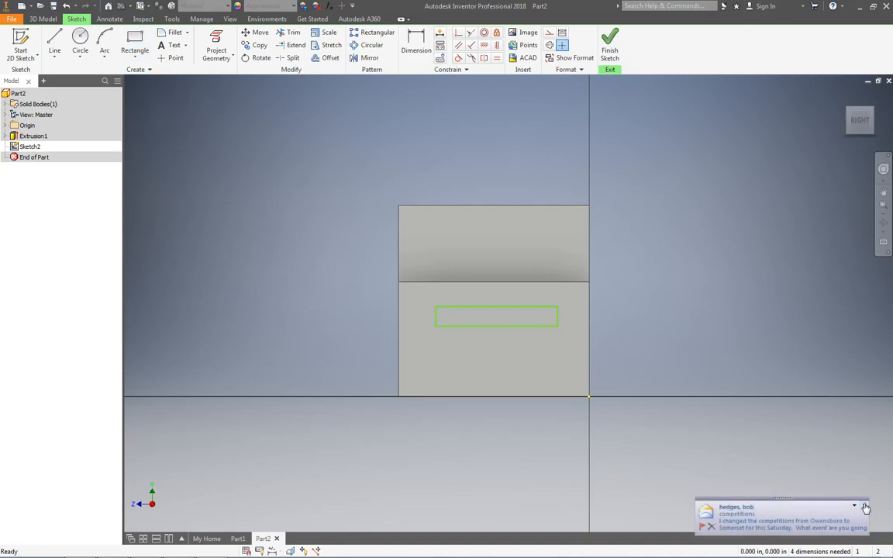
- Dimension the length of the tab rectangle's upper edge as 1.5 in
{"action": "key", "text": "d"}
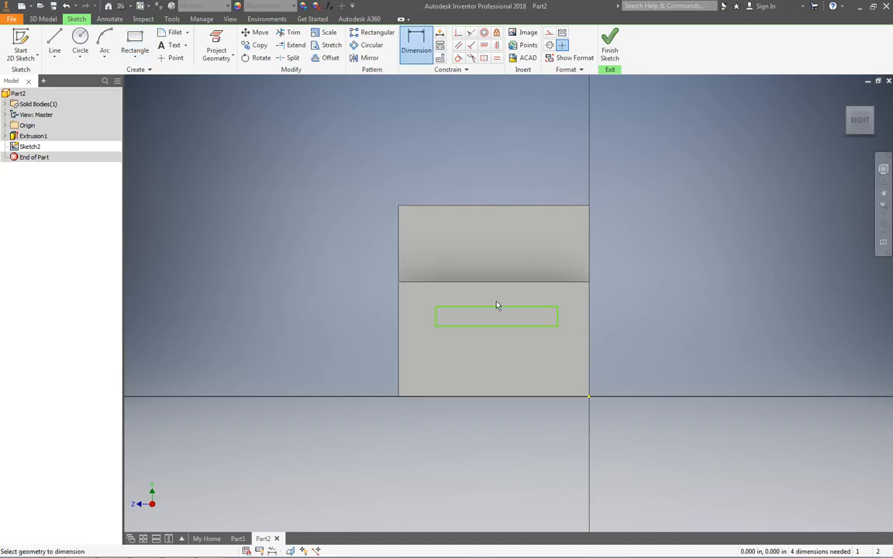
{"action": "left_click", "coordinate": [495, 307]}
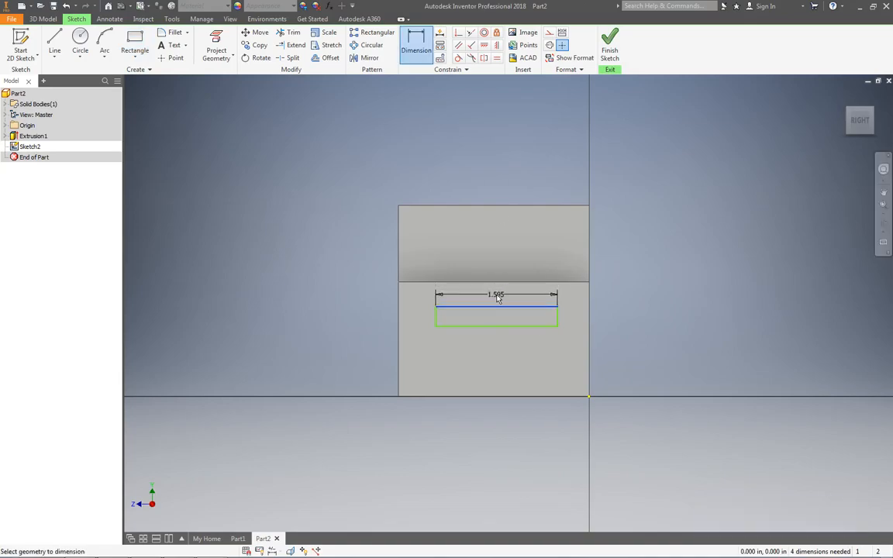
{"action": "left_click", "coordinate": [498, 300]}
{"action": "type", "text": "1.5"}
{"action": "key", "text": "Return"}
- Dimension the height of the tab rectangle as 0.25 in
{"action": "left_click", "coordinate": [559, 324]}
{"action": "left_click", "coordinate": [601, 324]}
{"action": "type", "text": "."}
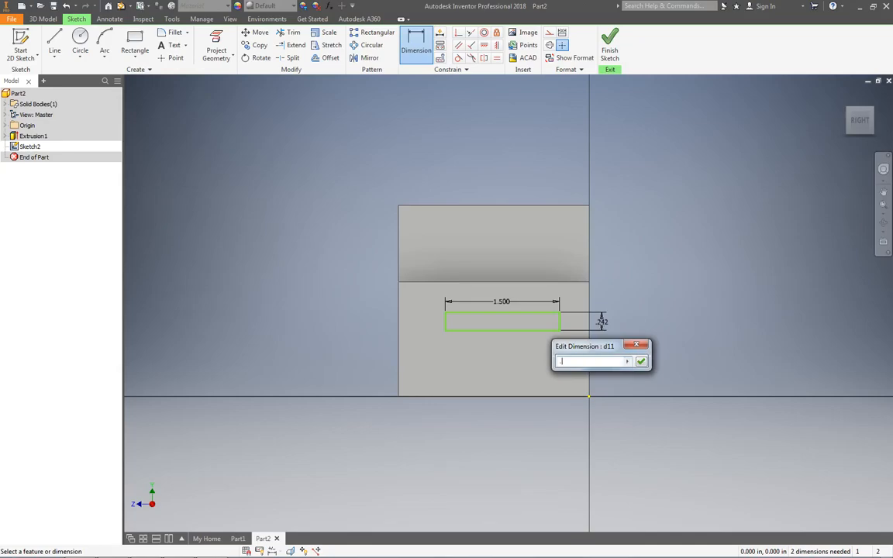
{"action": "type", "text": "25"}
{"action": "key", "text": "Return"}
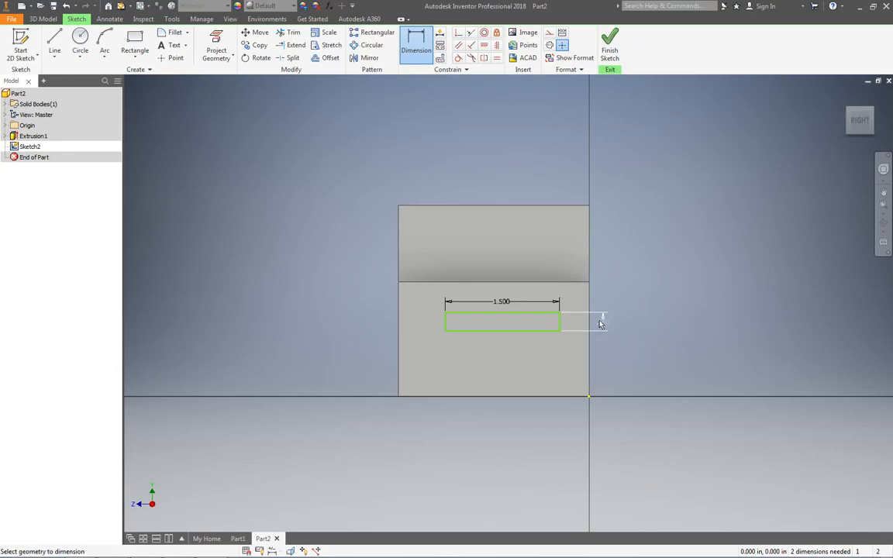
- Check the tab's position in the OneNote drawing and dimension the rectangle's upper edge 0.75 in below the step edge in Inventor
{"action": "key", "text": "alt+Tab"}
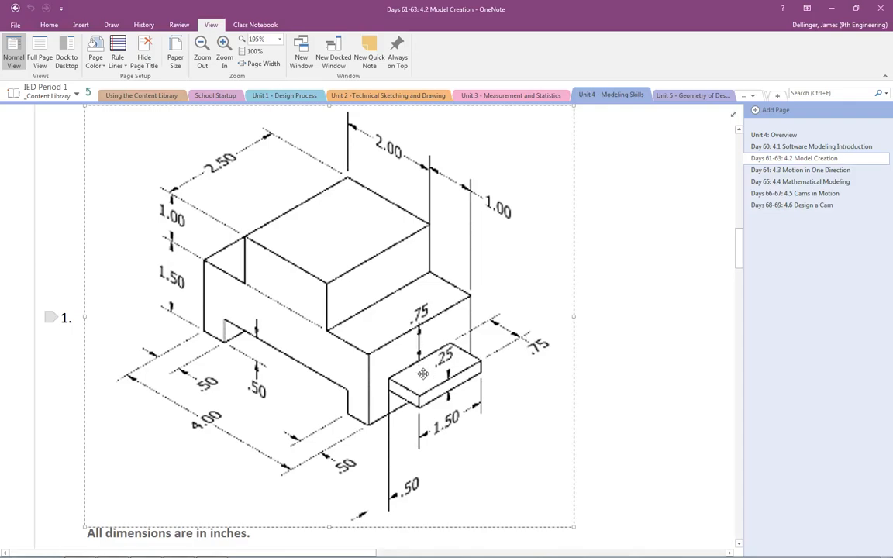
{"action": "key", "text": "alt+Tab"}
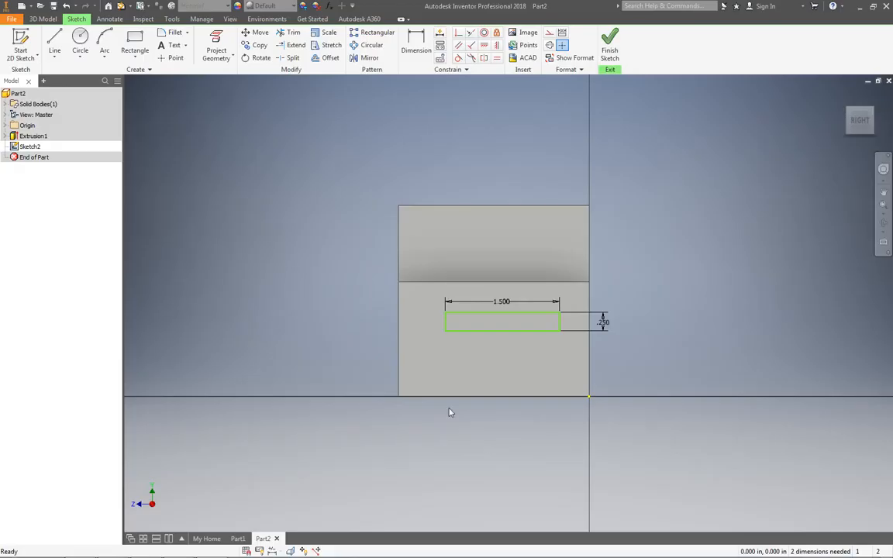
{"action": "key", "text": "d"}
{"action": "left_click", "coordinate": [475, 320]}
{"action": "left_click", "coordinate": [431, 282]}
{"action": "left_click", "coordinate": [431, 298]}
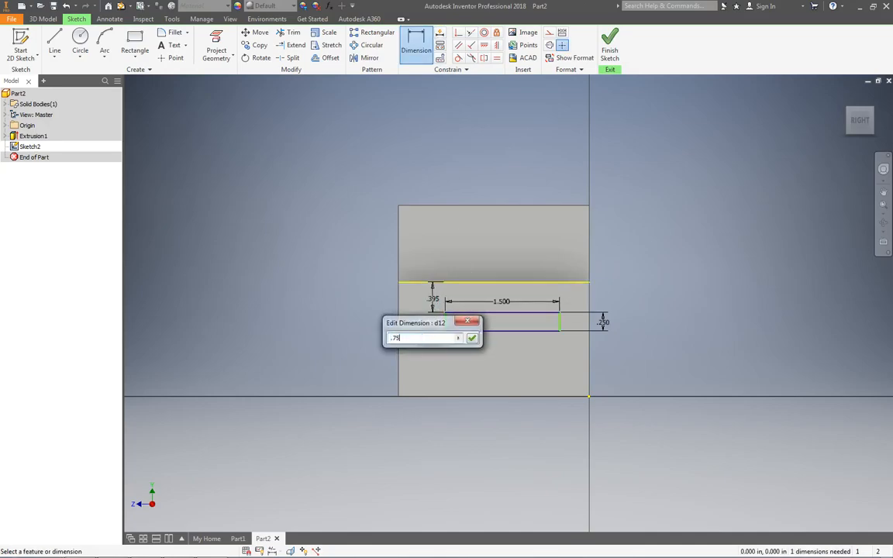
{"action": "key", "text": "Return"}
- Dimension the tab rectangle's left edge 0.5 in from the end face's left edge and finish the sketch
{"action": "left_click", "coordinate": [446, 350]}
{"action": "left_click", "coordinate": [400, 358]}
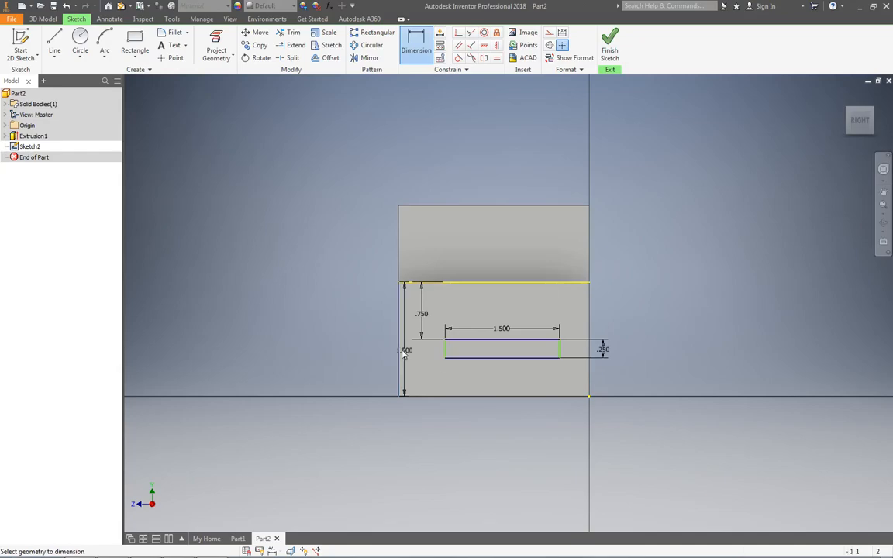
{"action": "left_click", "coordinate": [428, 355]}
{"action": "type", "text": ".5"}
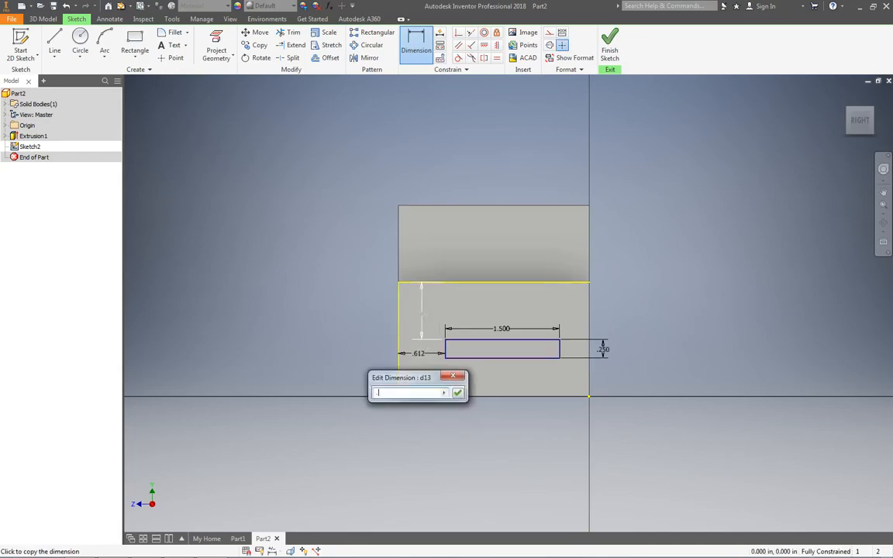
{"action": "key", "text": "Return"}
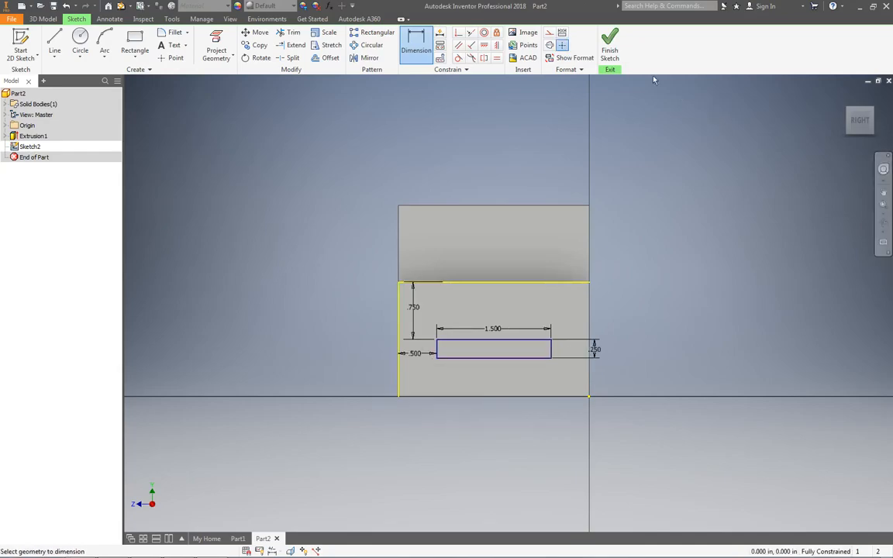
{"action": "left_click", "coordinate": [609, 44]}
- Check the tab's depth in the OneNote drawing and extrude the tab rectangle 0.75 in outward from the end face in Inventor
{"action": "key", "text": "alt+Tab"}
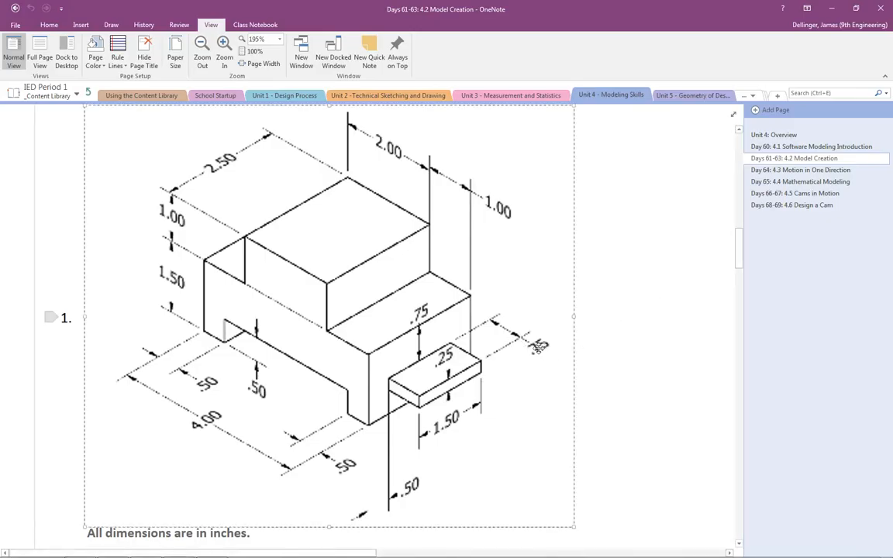
{"action": "key", "text": "alt+Tab"}
{"action": "left_click", "coordinate": [52, 40]}
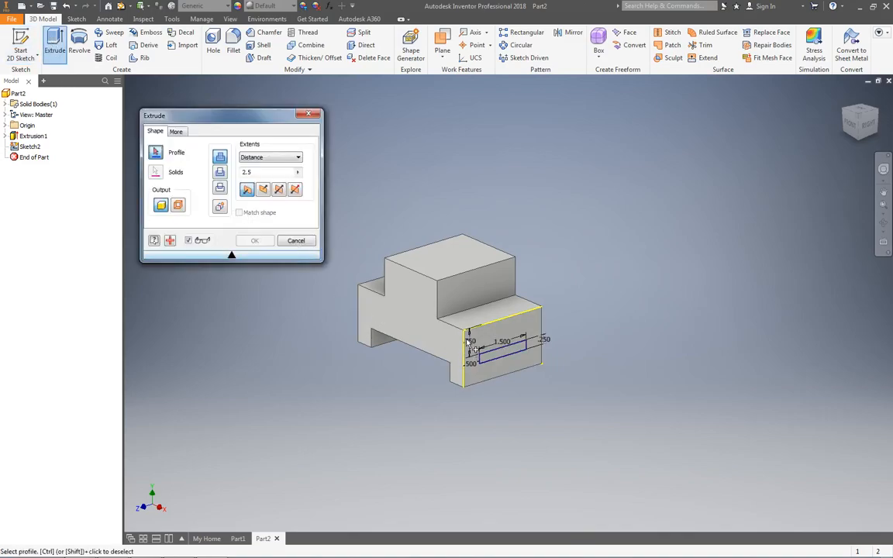
{"action": "scroll", "coordinate": [527, 364], "scroll_direction": "down", "scroll_amount": 2}
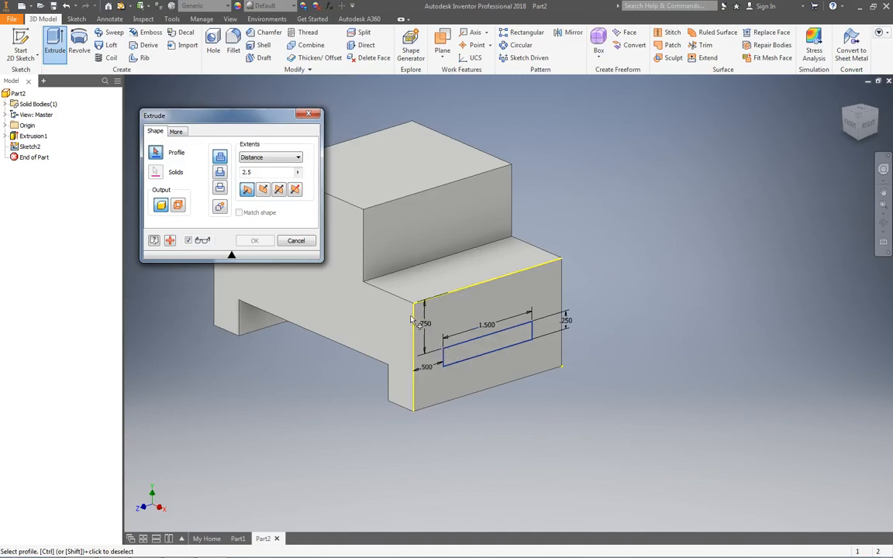
{"action": "left_click", "coordinate": [513, 347]}
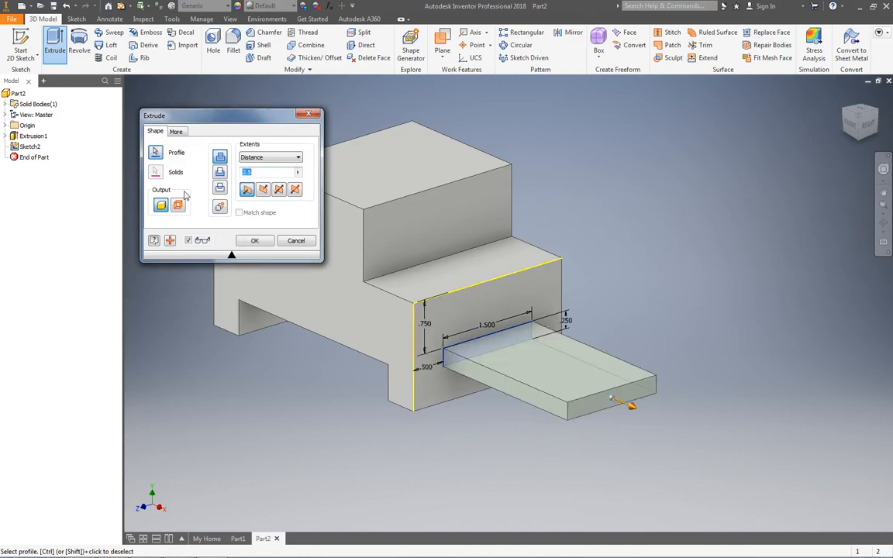
{"action": "type", "text": ".75"}
{"action": "key", "text": "Return"}
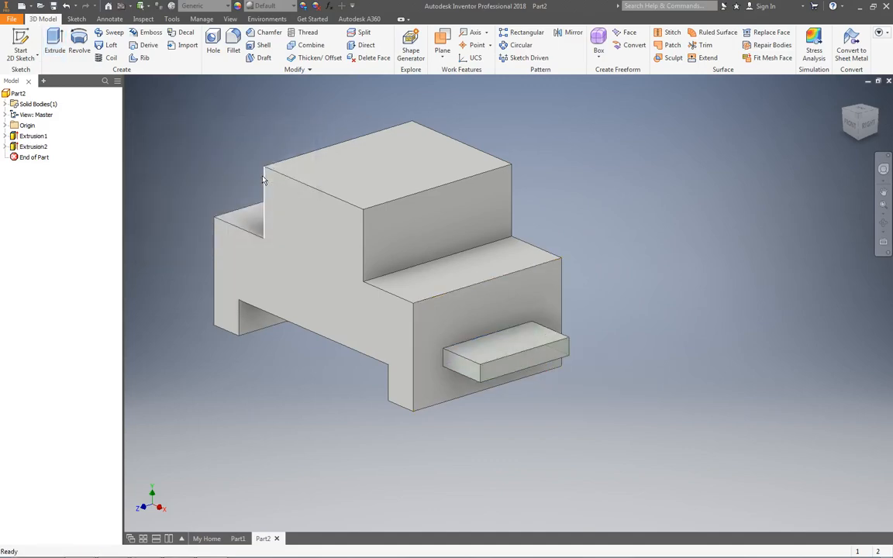
- Show the finished block isometrically and capture the whole model as a rectangular snip with Snipping Tool
{"action": "middle_click_drag", "start_coordinate": [341, 208], "coordinate": [441, 242], "text": "shift"}
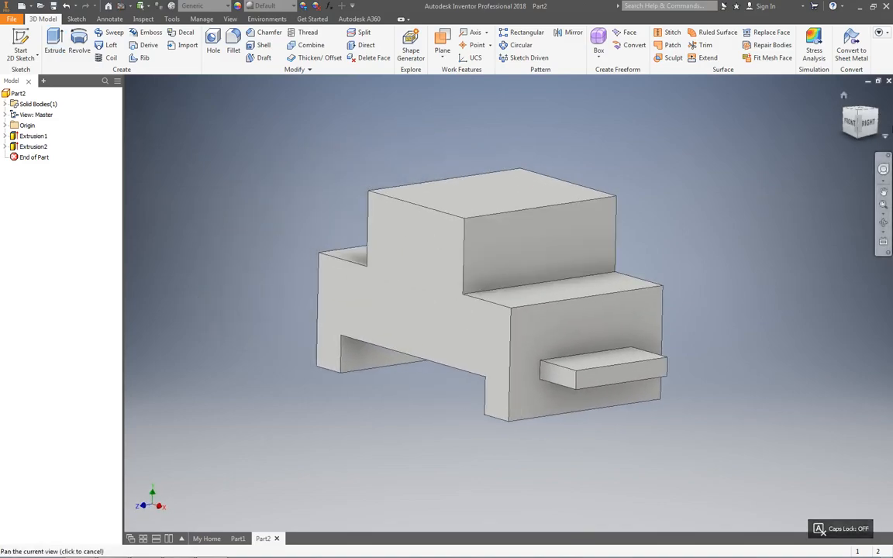
{"action": "left_click", "coordinate": [852, 112]}
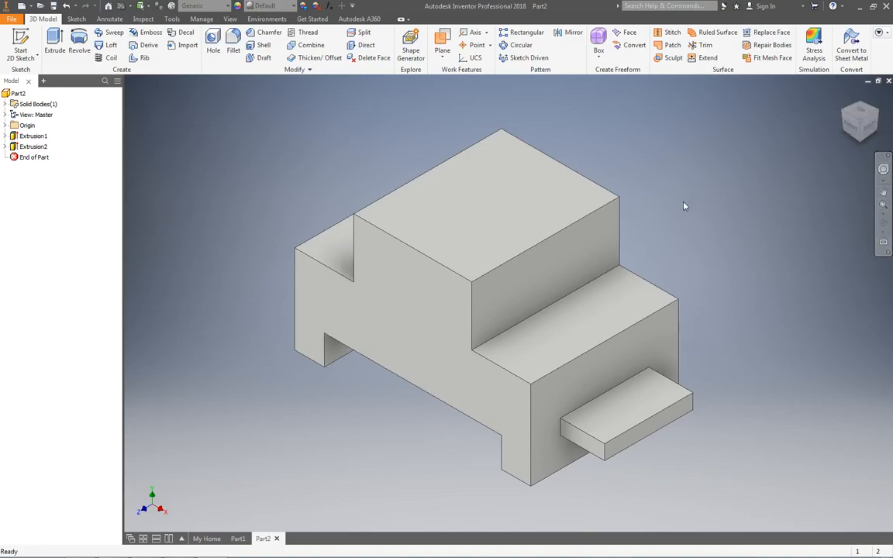
{"action": "key", "text": "super"}
{"action": "type", "text": "snip"}
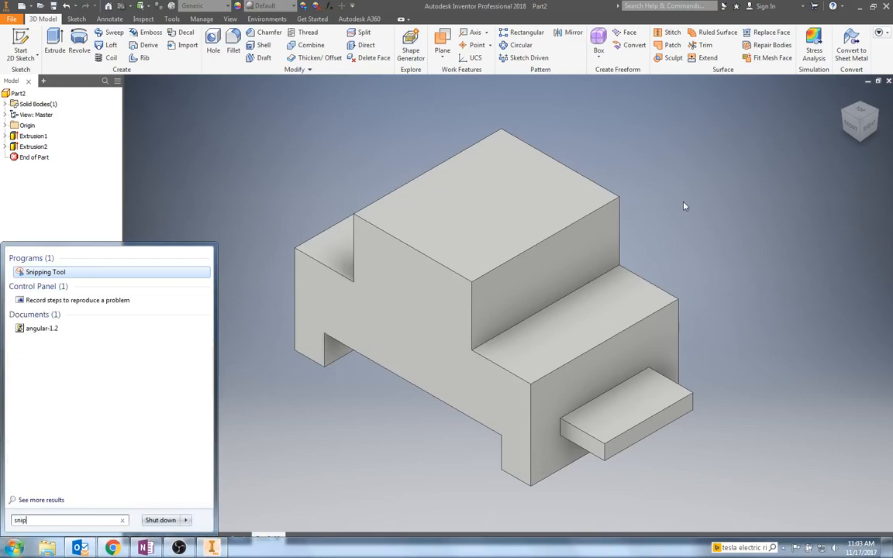
{"action": "key", "text": "Return"}
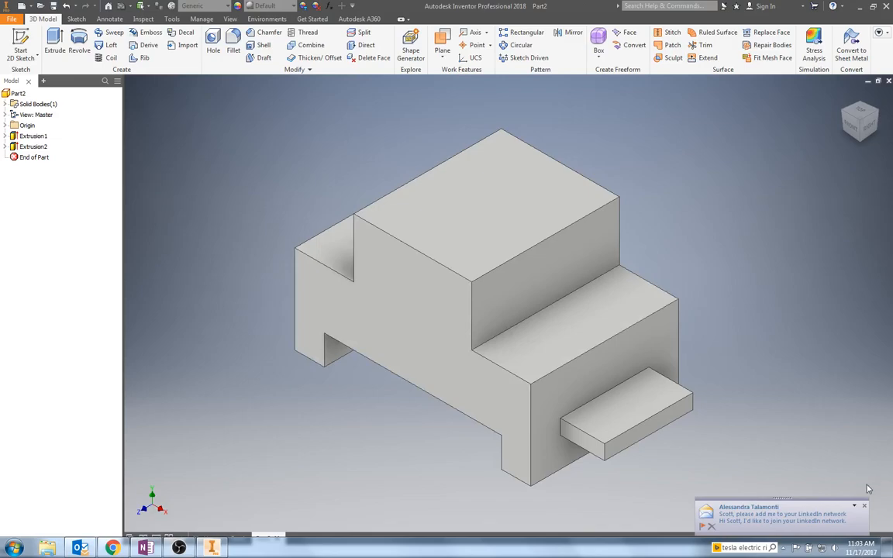
{"action": "left_click", "coordinate": [864, 507]}
{"action": "key", "text": "ctrl+alt+s"}
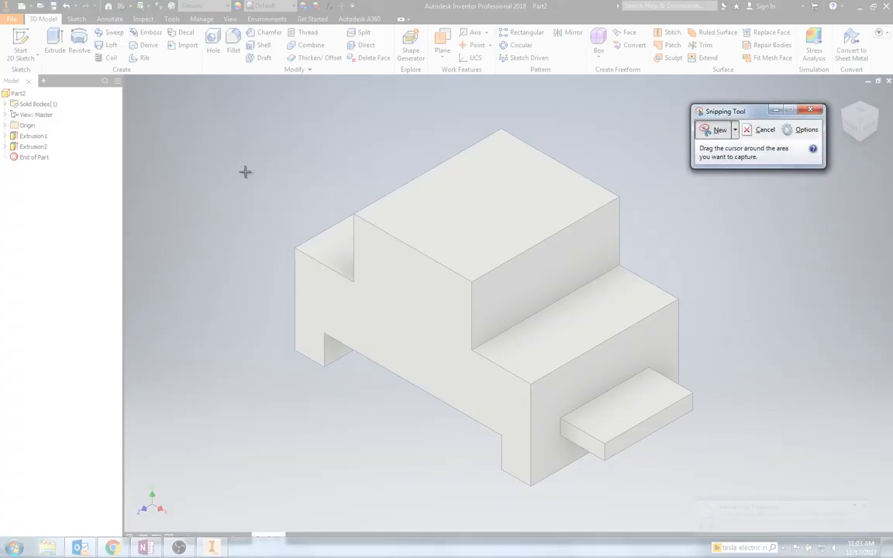
{"action": "left_click_drag", "start_coordinate": [233, 104], "coordinate": [808, 508]}
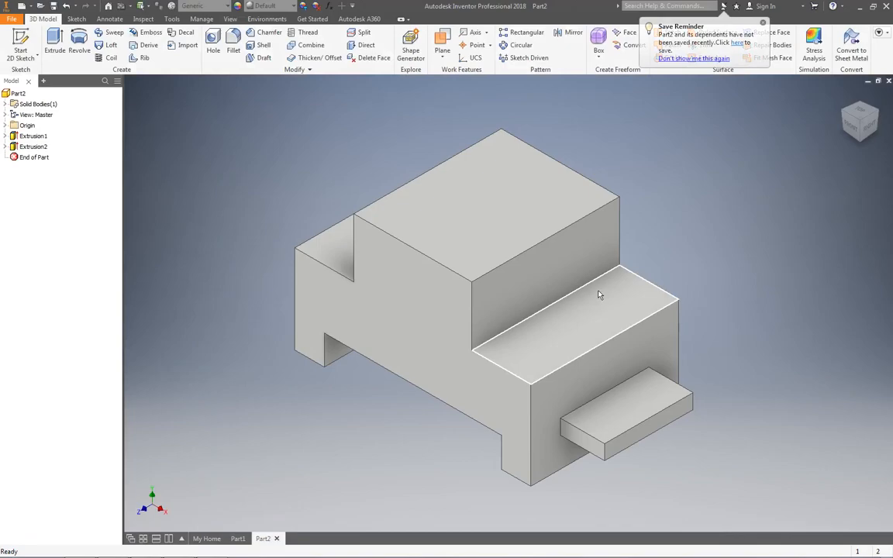
- Switch to OneNote and paste the captured model image below the first drawing's "All dimensions are in inches." note
{"action": "left_click", "coordinate": [212, 548]}
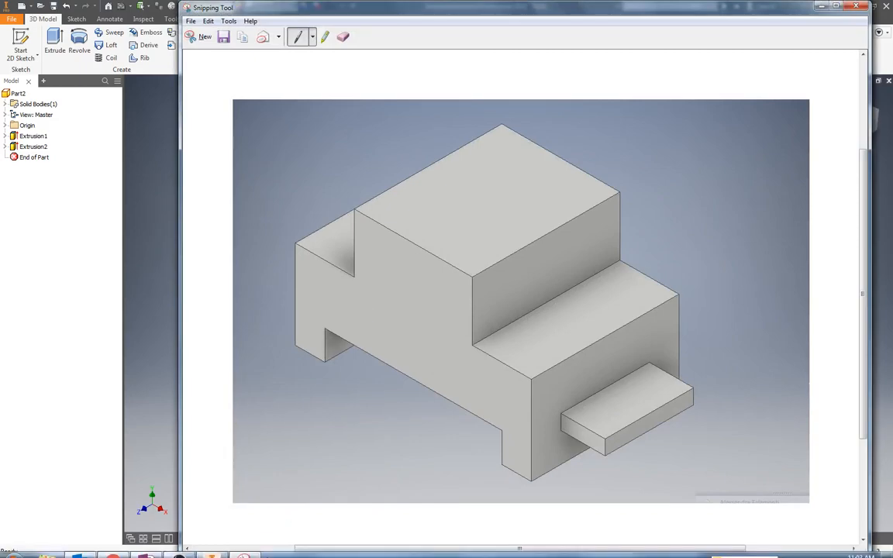
{"action": "left_click", "coordinate": [144, 548]}
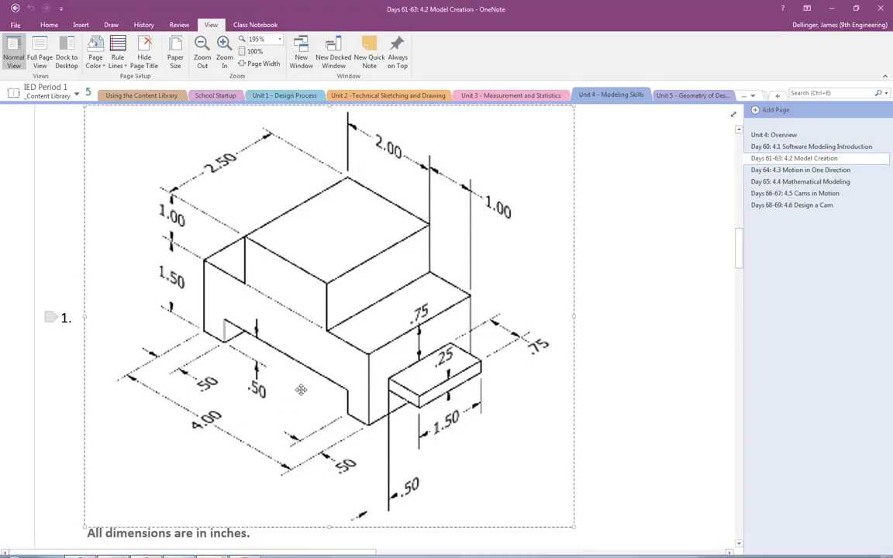
{"action": "scroll", "coordinate": [280, 342], "scroll_direction": "down", "scroll_amount": 3}
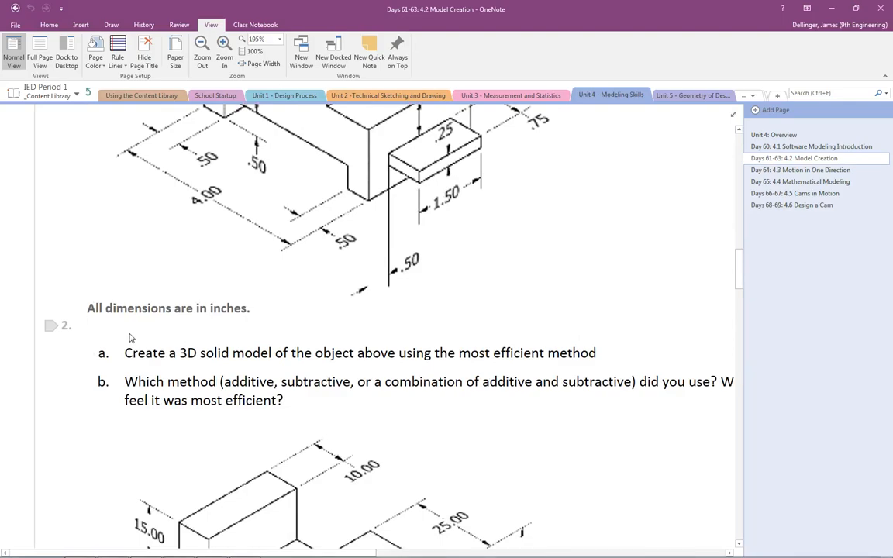
{"action": "key", "text": "ctrl+v"}
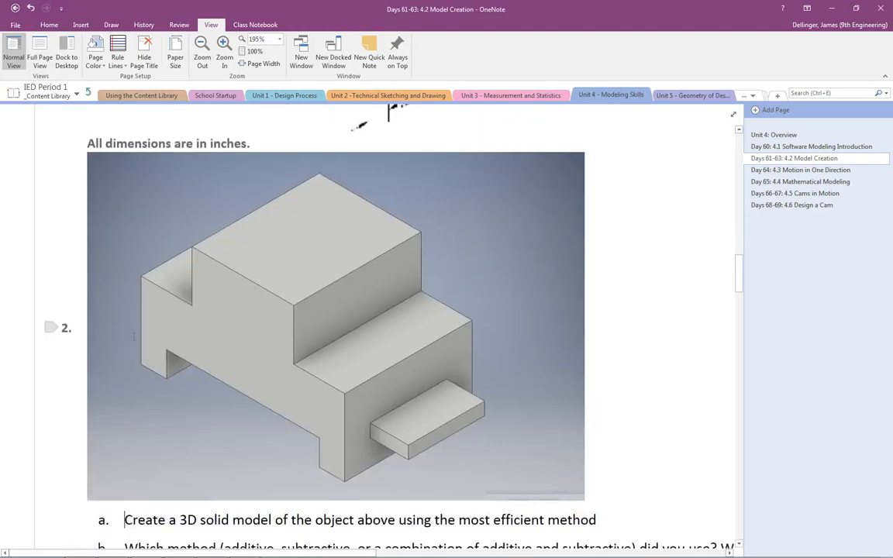
{"action": "scroll", "coordinate": [142, 336], "scroll_direction": "down", "scroll_amount": 2}
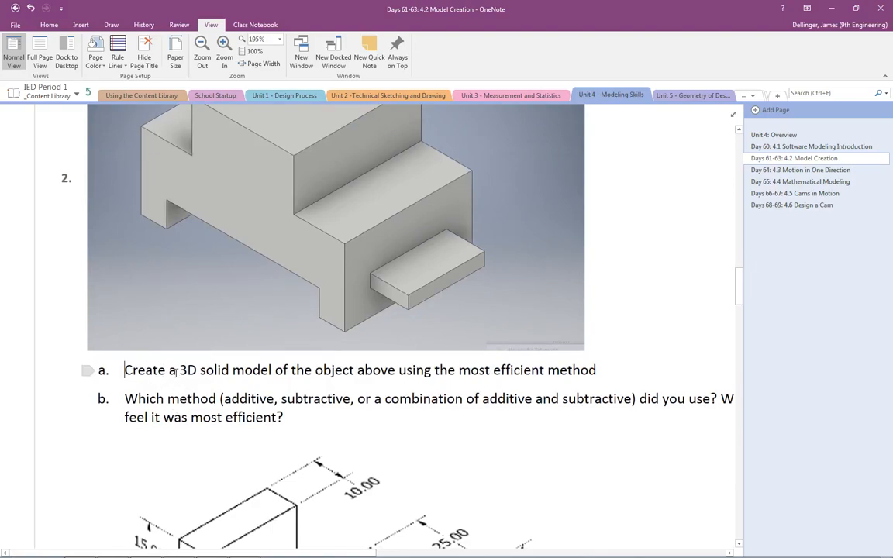